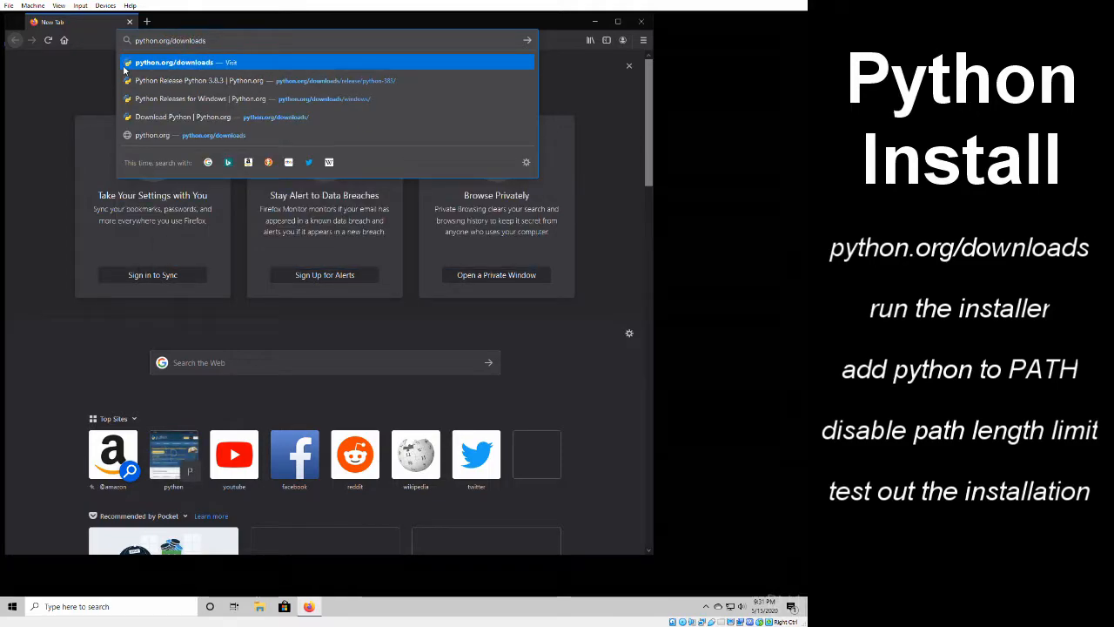
# - Open python.org/downloads and save the Python 3.8.3 installer for Windows
pyautogui.press('Return')
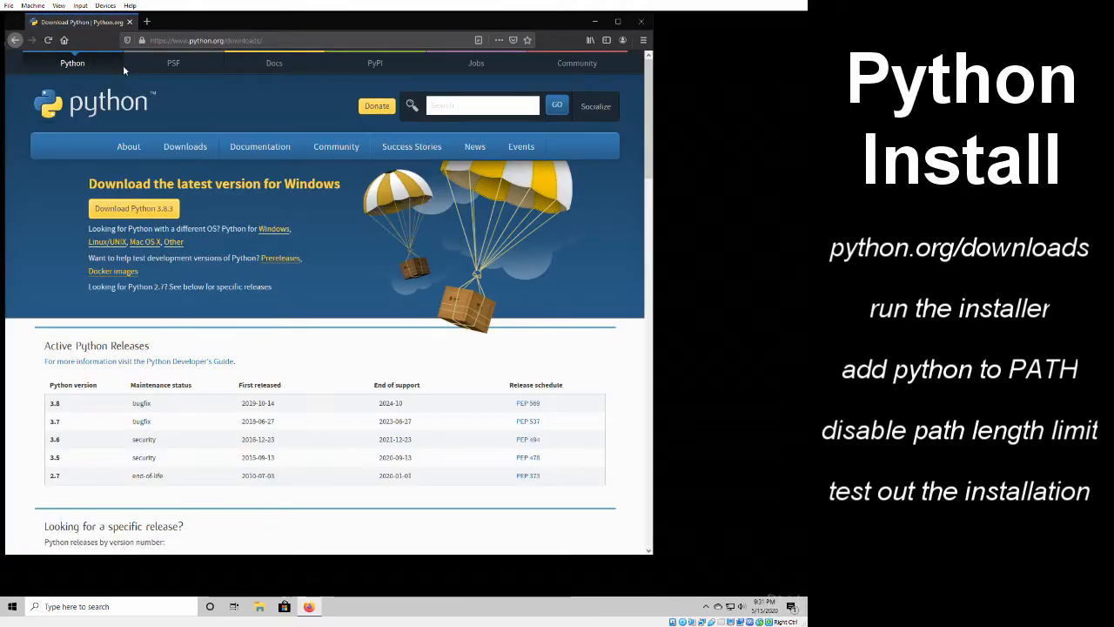
pyautogui.moveTo(127, 149)
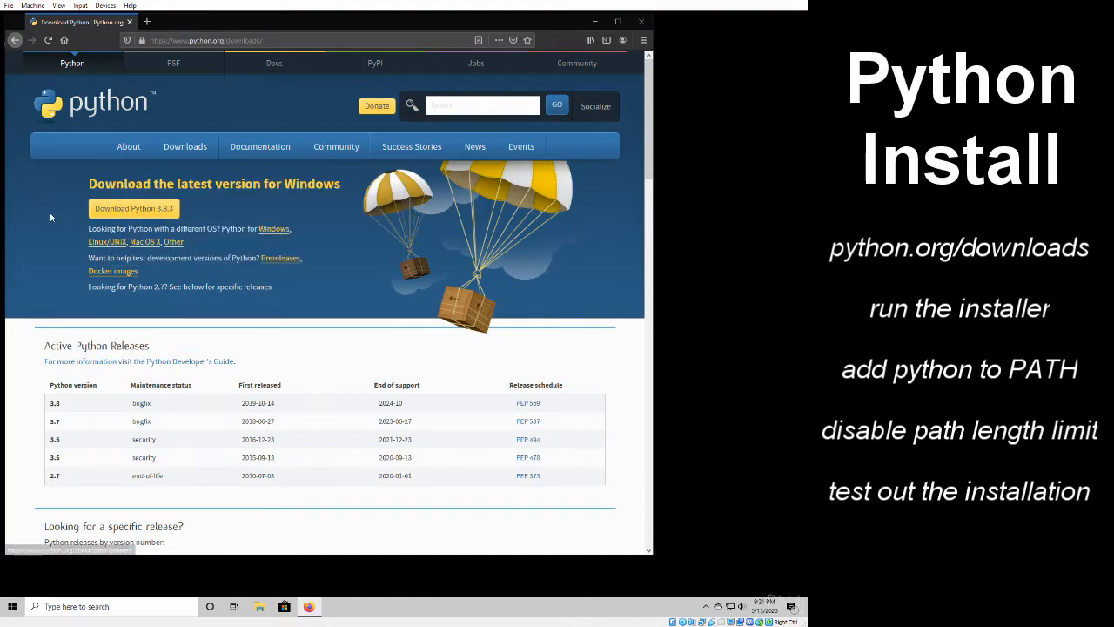
pyautogui.click(109, 210)
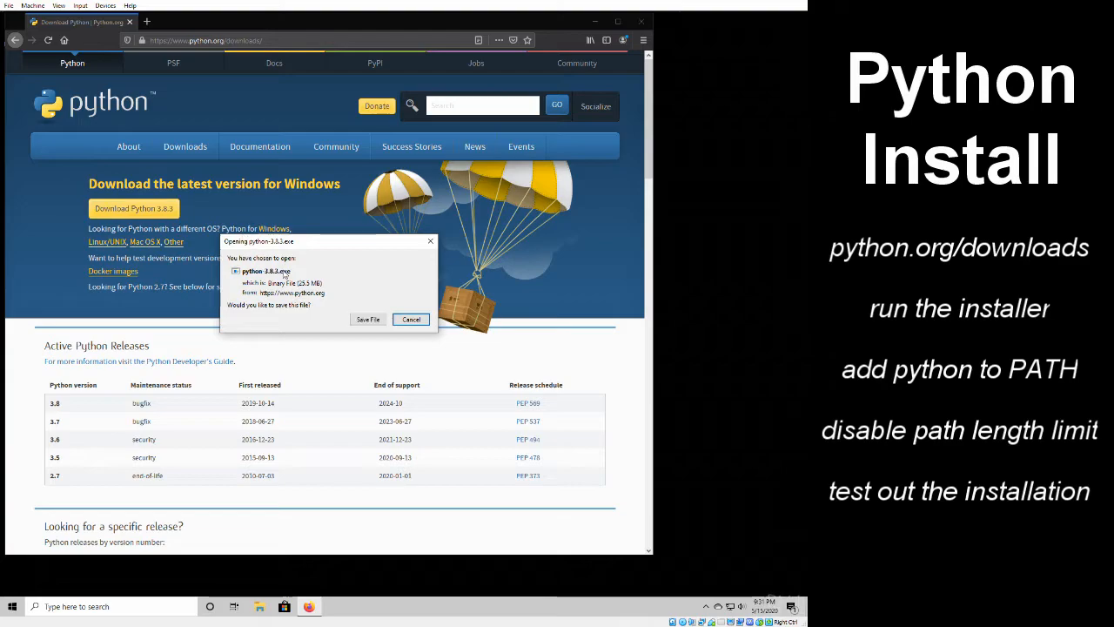
pyautogui.click(365, 320)
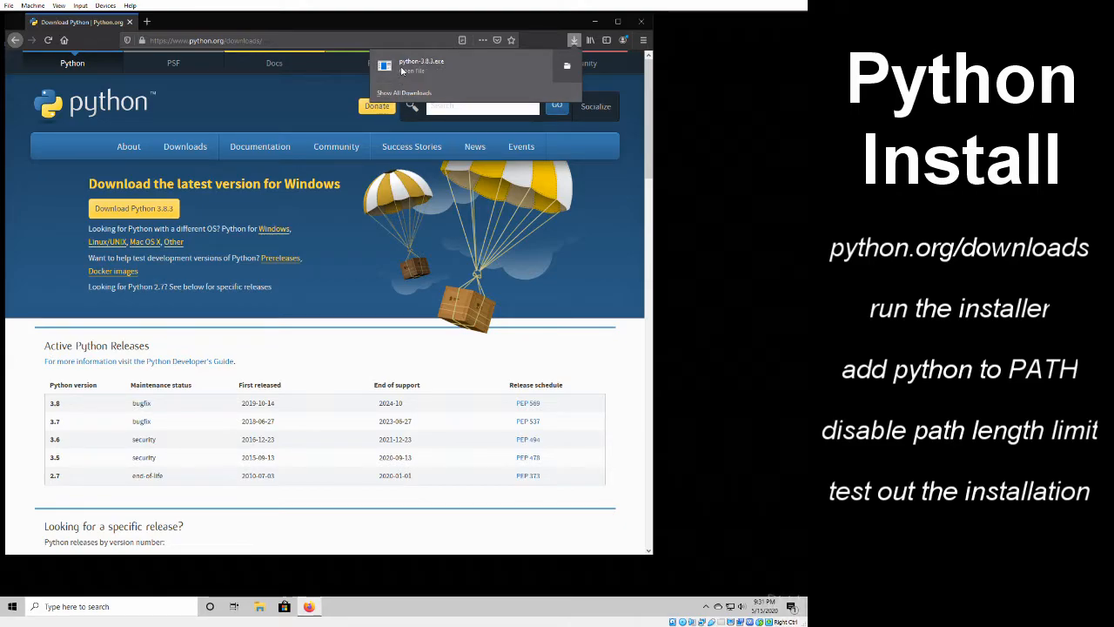
# - Run python-3.8.3.exe and install Python with default settings and Add Python 3.8 to PATH enabled, allowing it to change the device
pyautogui.click(402, 70)
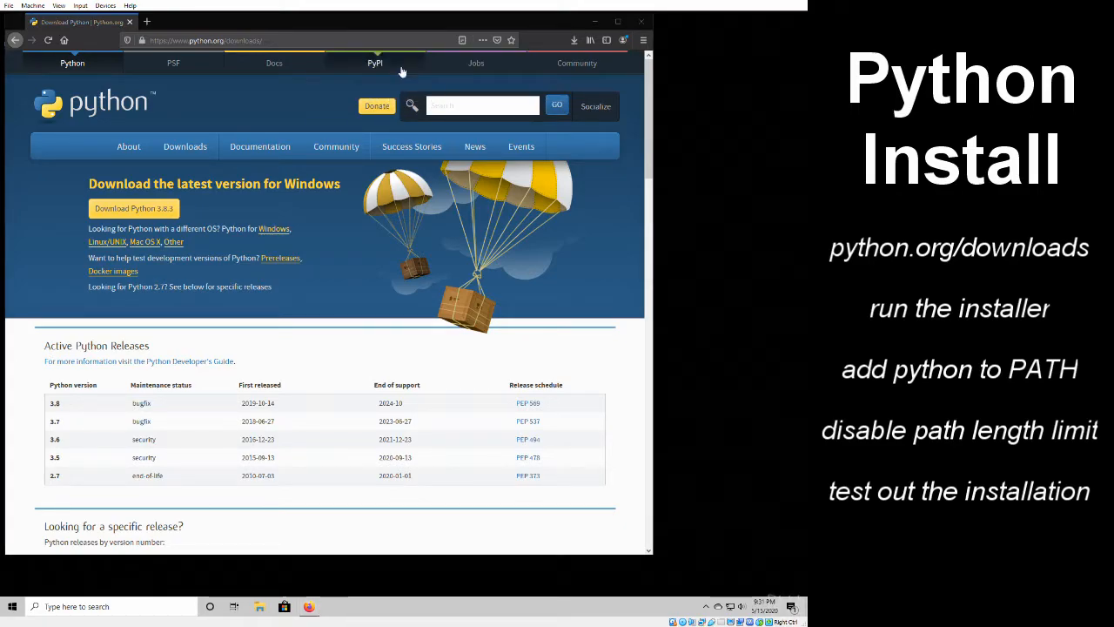
pyautogui.click(594, 21)
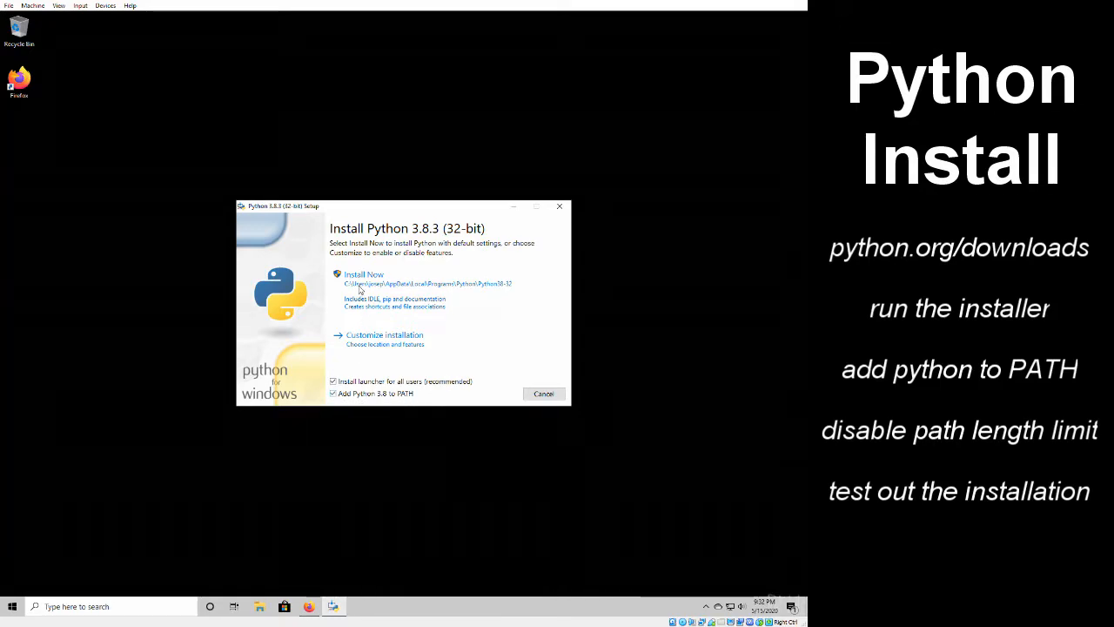
pyautogui.click(358, 286)
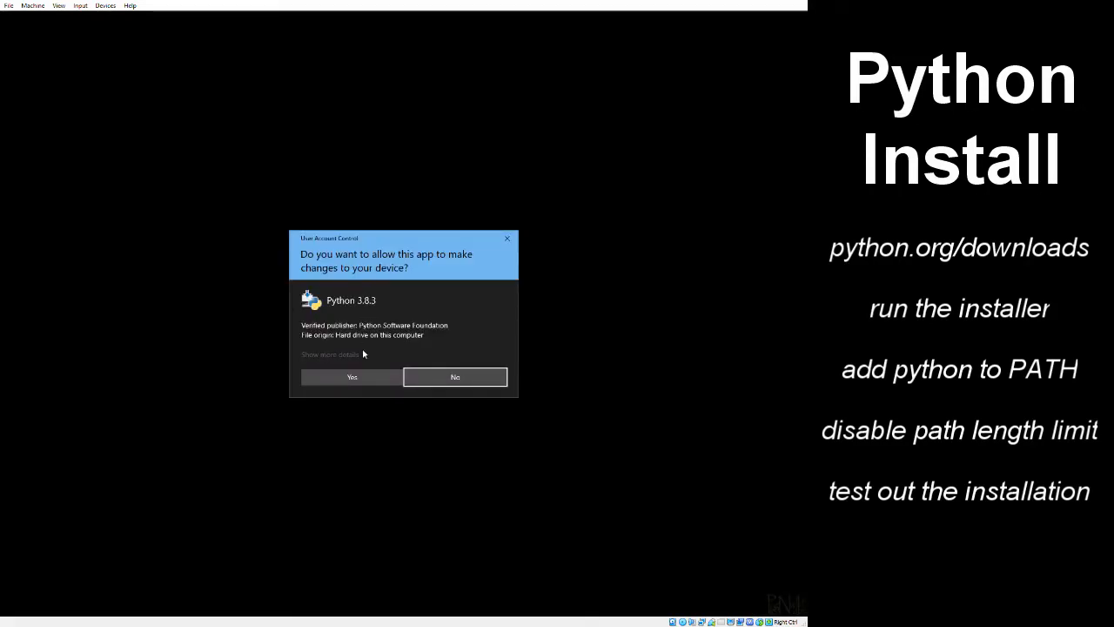
pyautogui.click(364, 376)
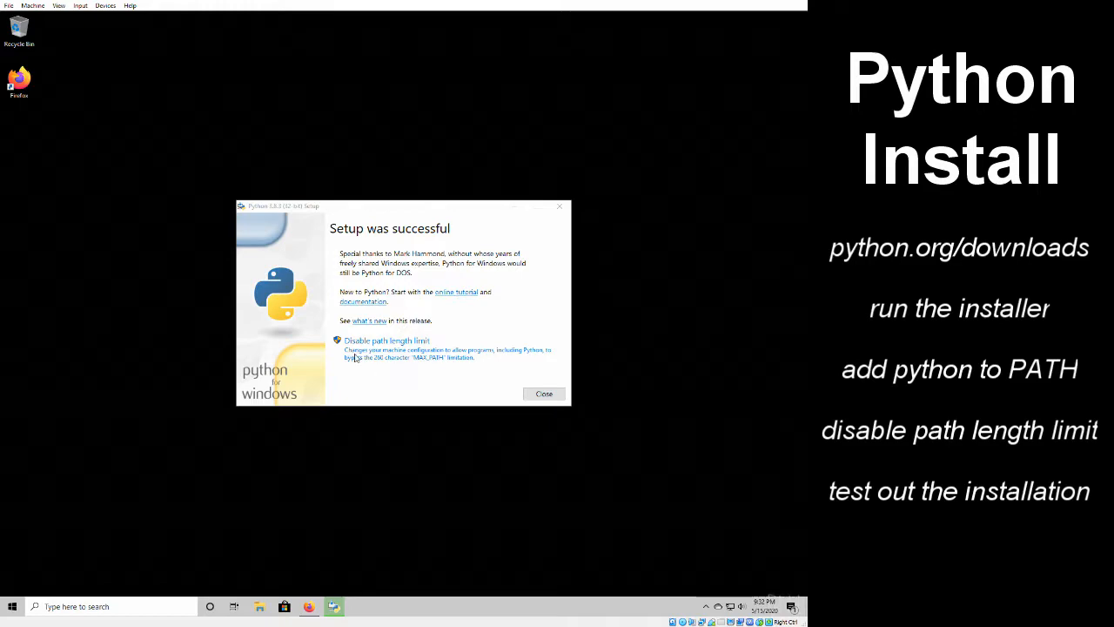
# - Disable the path length limit with administrator approval and close the Python setup
pyautogui.click(432, 356)
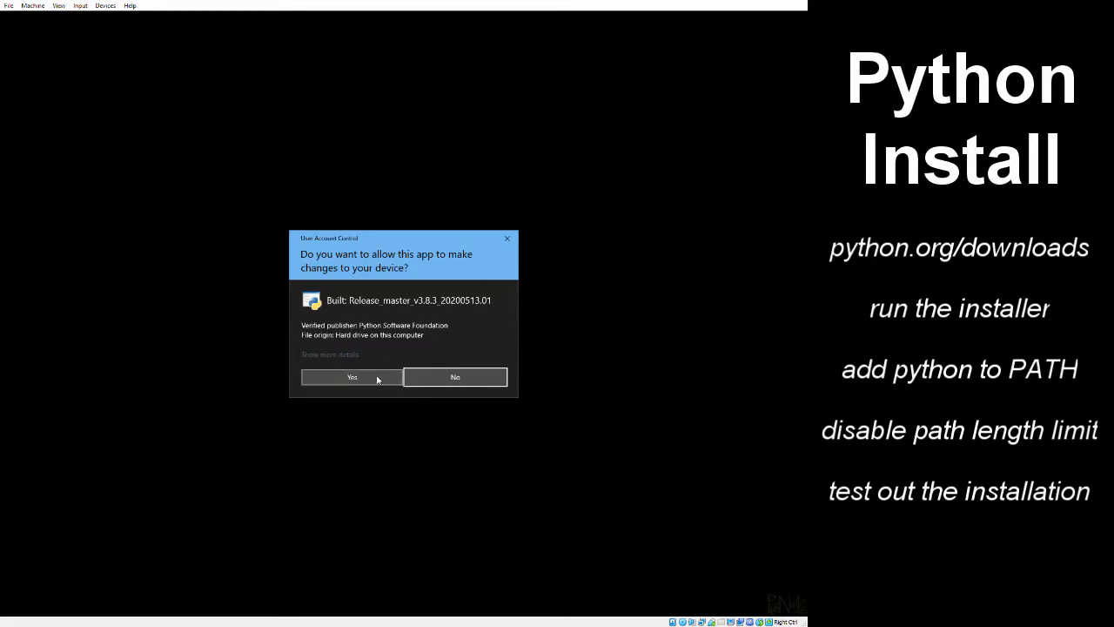
pyautogui.click(379, 376)
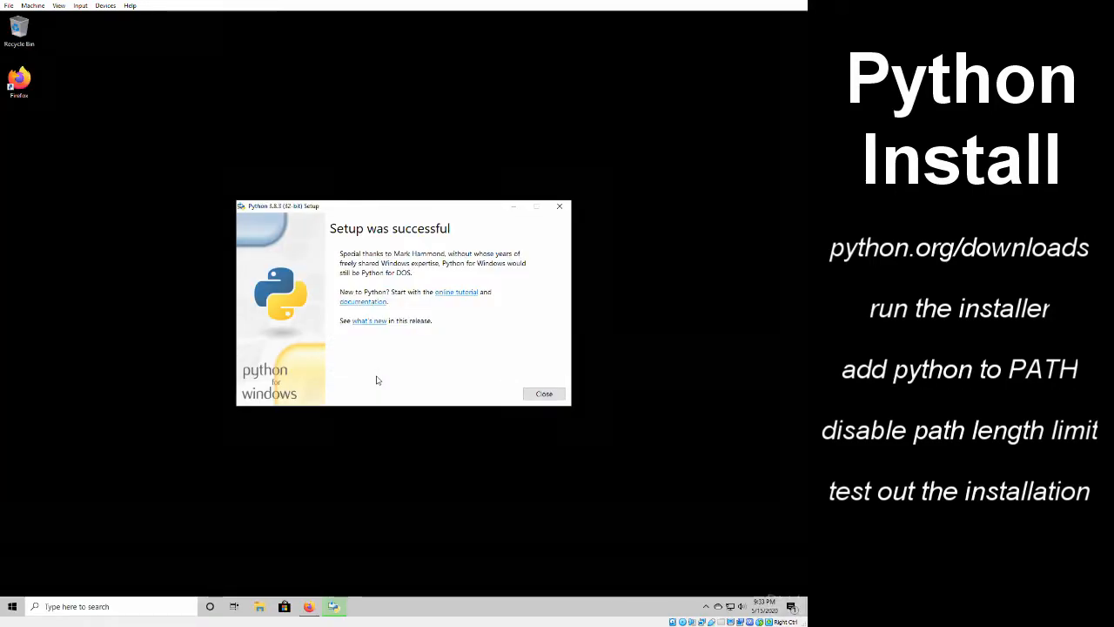
pyautogui.click(544, 393)
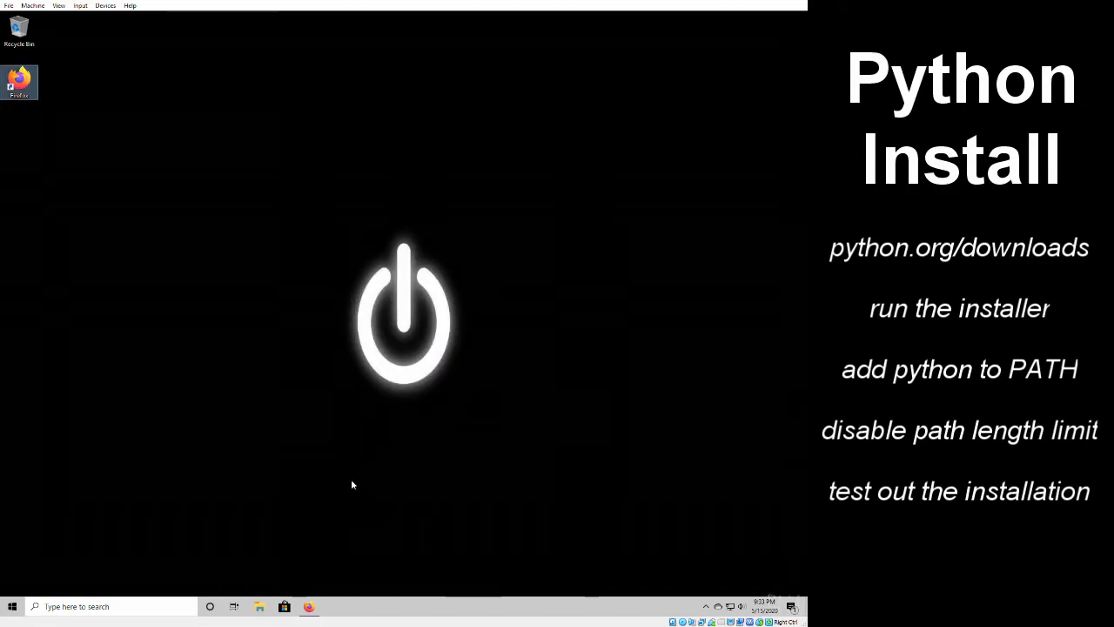
# - Open Command Prompt and start the Python interpreter with the python command
pyautogui.click(11, 606)
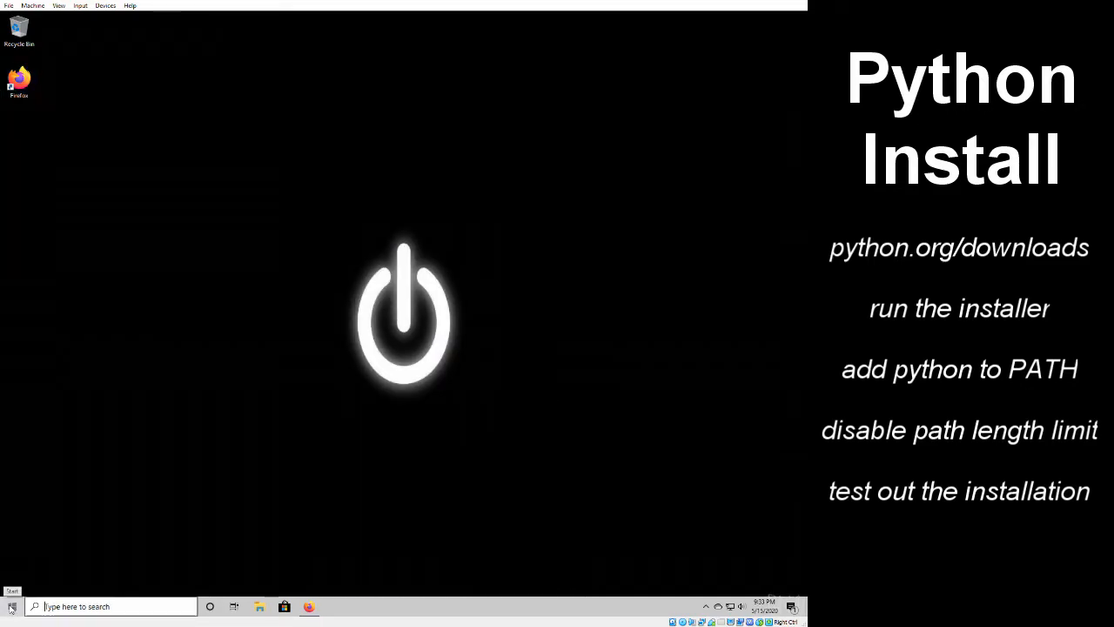
pyautogui.write('cmd')
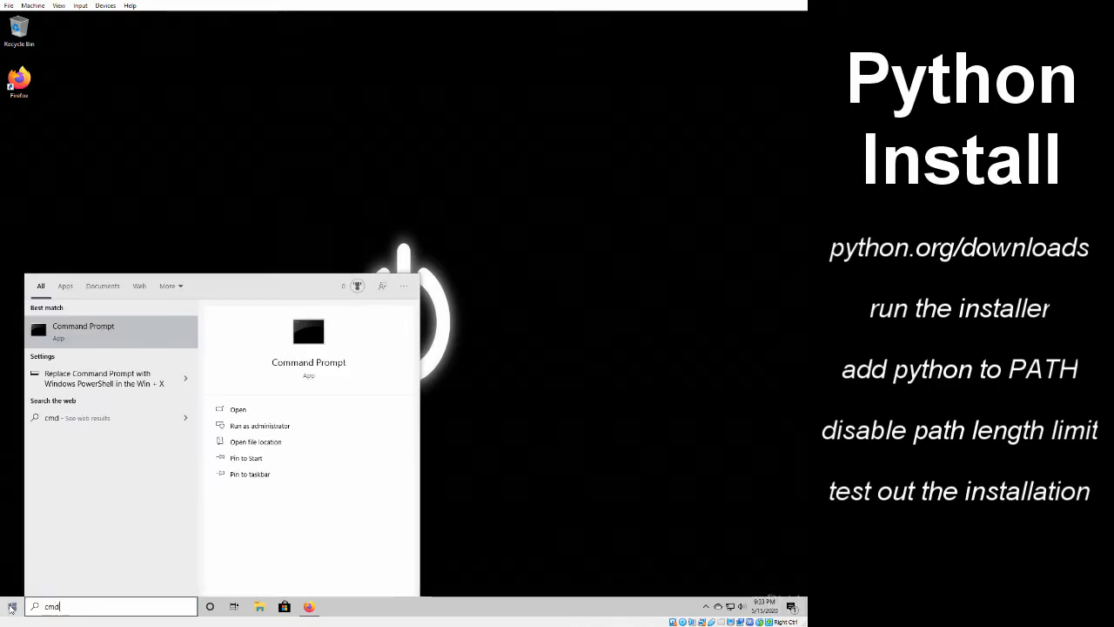
pyautogui.press('Return')
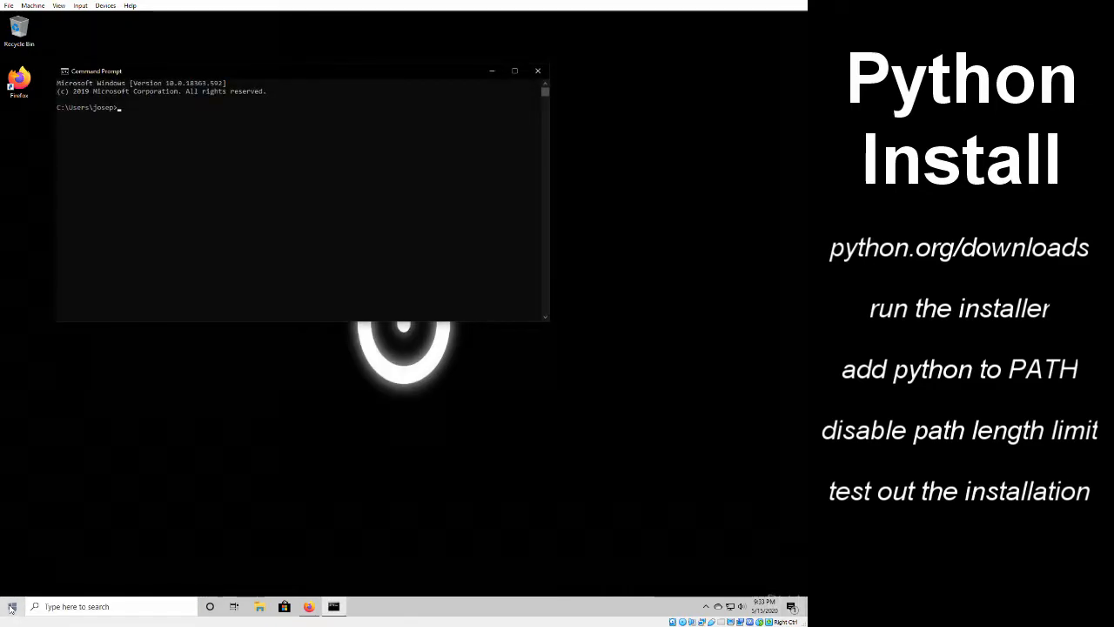
pyautogui.write('python')
pyautogui.press('Return')
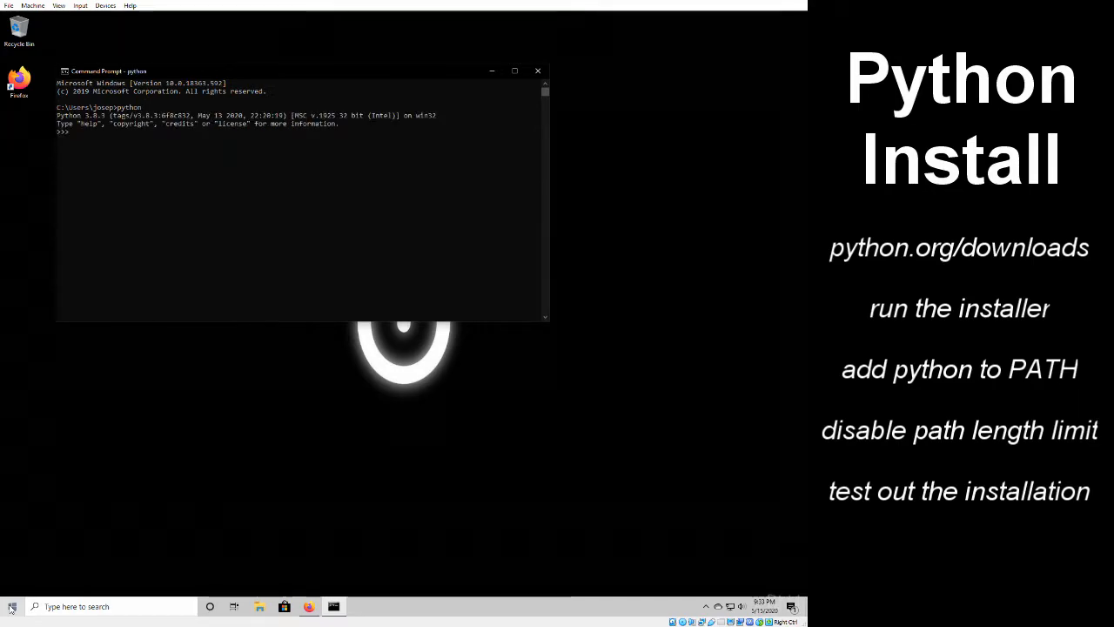
# - Quit the Python interpreter with exit() and close Command Prompt with exit
pyautogui.write('exit')
pyautogui.press('BackSpace')
pyautogui.write('it()')
pyautogui.press('Return')
pyautogui.write('e')
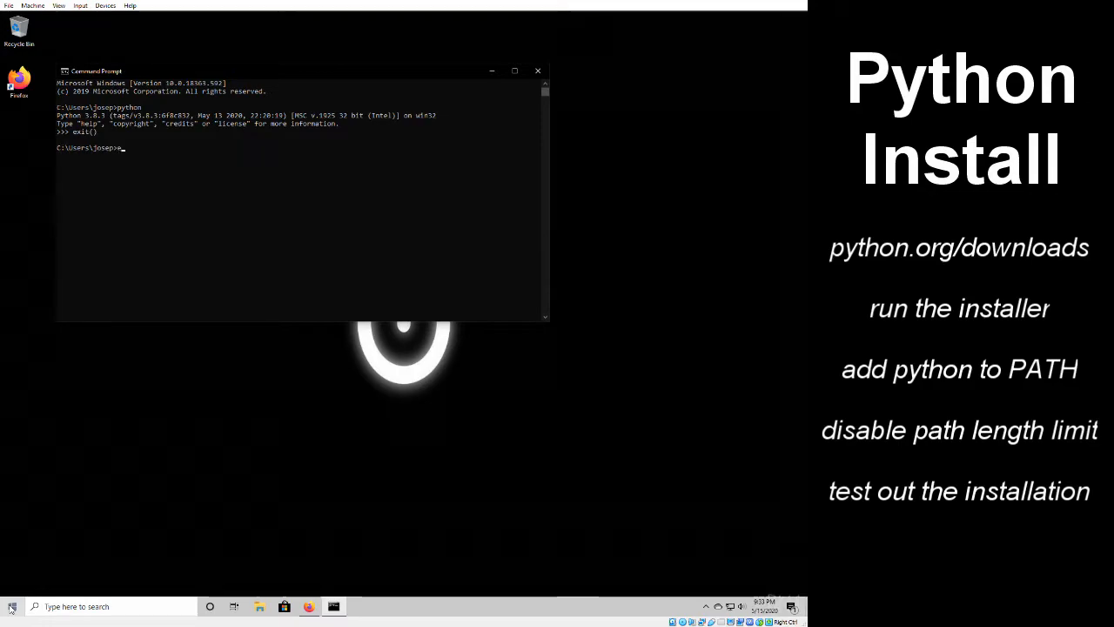
pyautogui.write('xit')
pyautogui.press('Return')
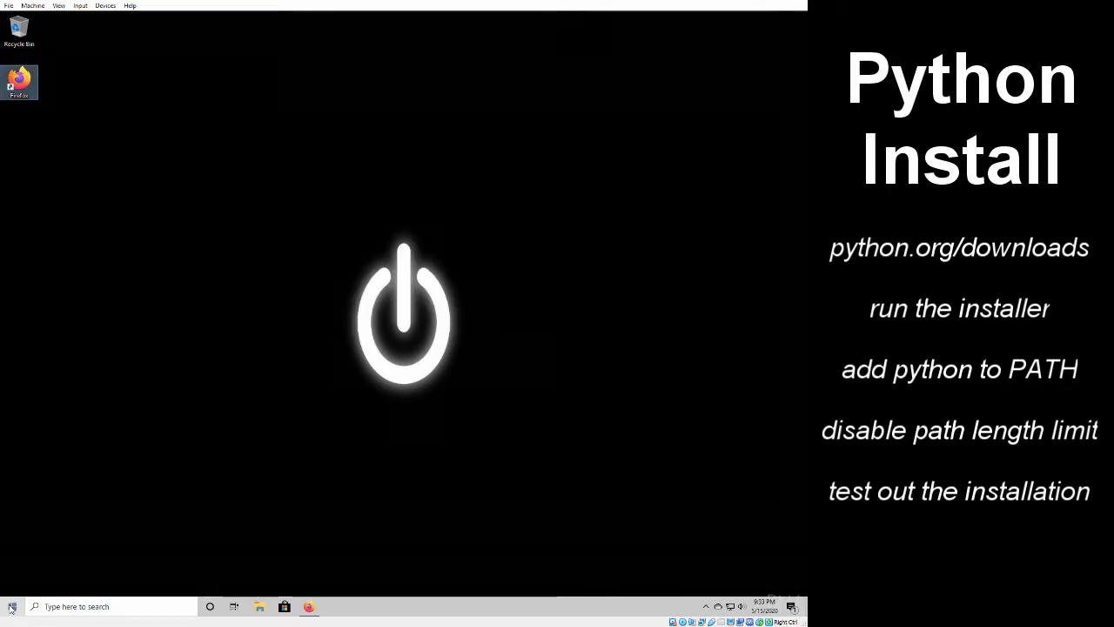
# - Switch to Firefox and open the jetbrains.com/pycharm page
pyautogui.doubleClick(17, 77)
pyautogui.click(161, 41)
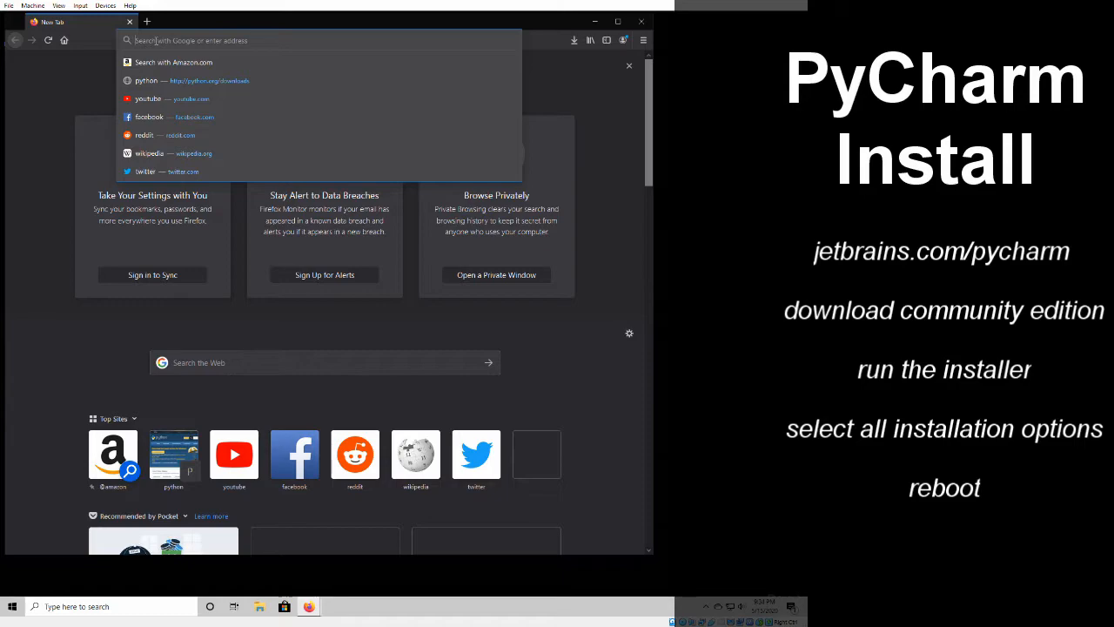
pyautogui.write('jetbrains.com/pycharm')
pyautogui.press('Return')
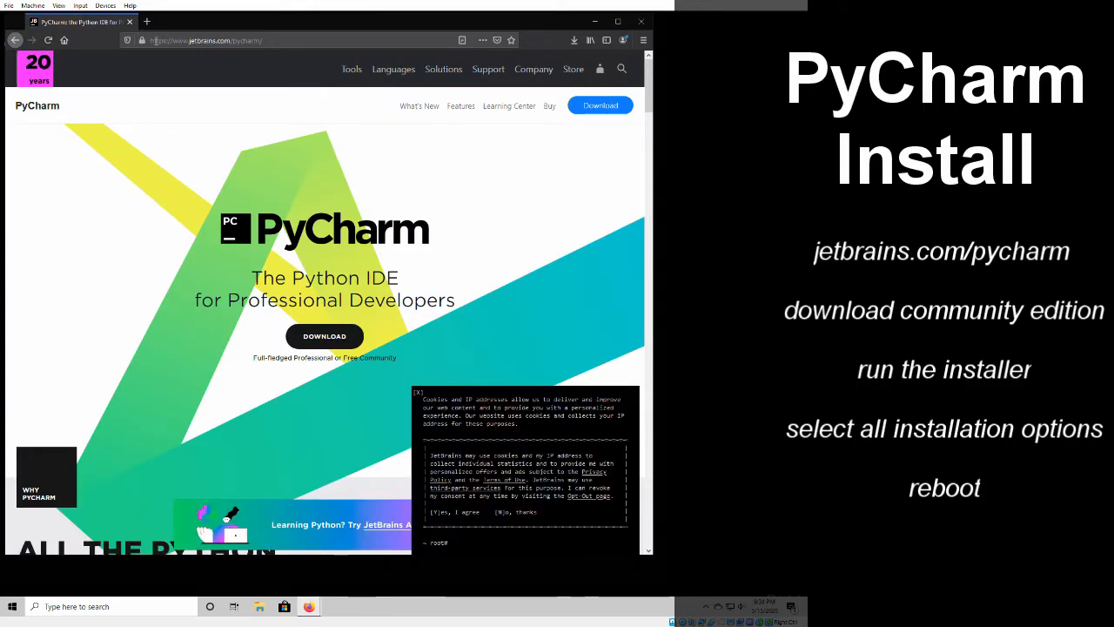
# - Accept the JetBrains cookie notice and save the PyCharm Community installer for Windows, pycharm-community-2020.1.1.exe
pyautogui.click(437, 513)
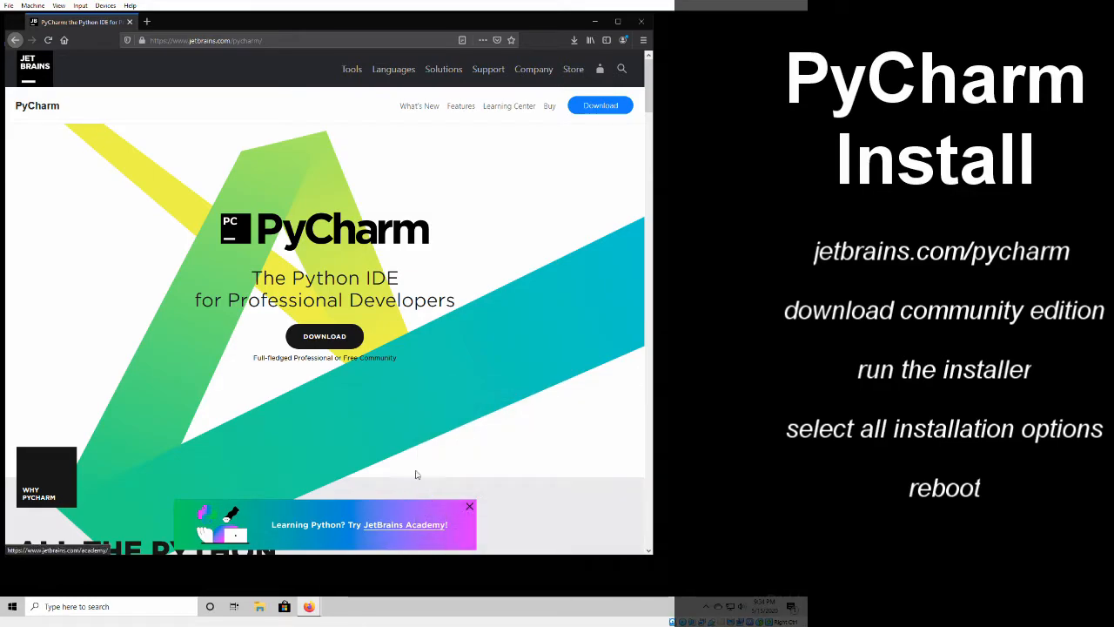
pyautogui.click(321, 342)
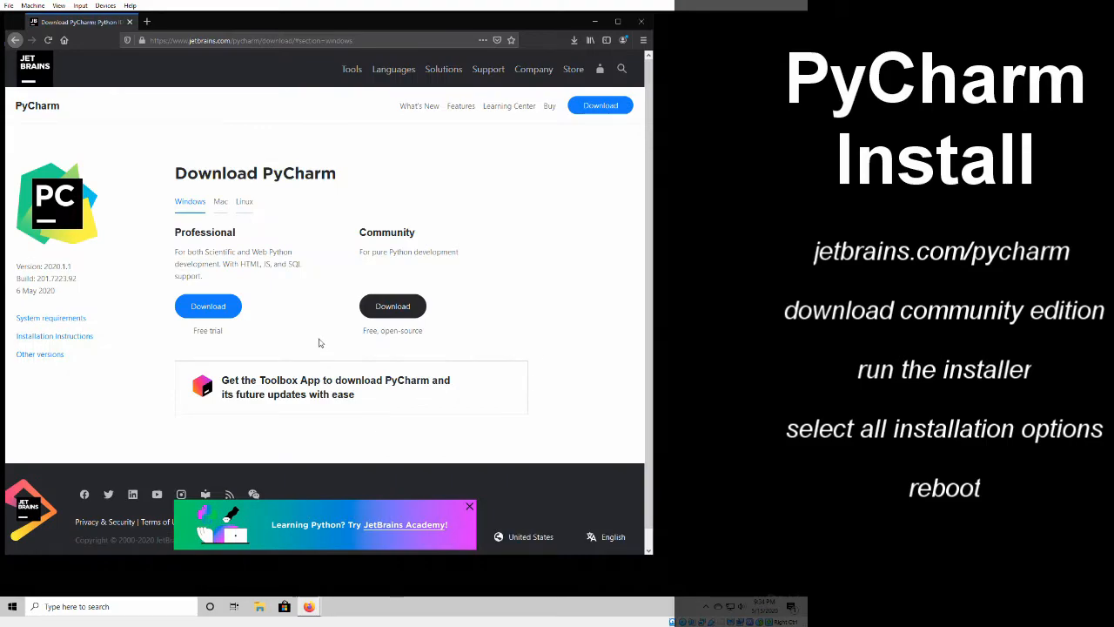
pyautogui.click(392, 307)
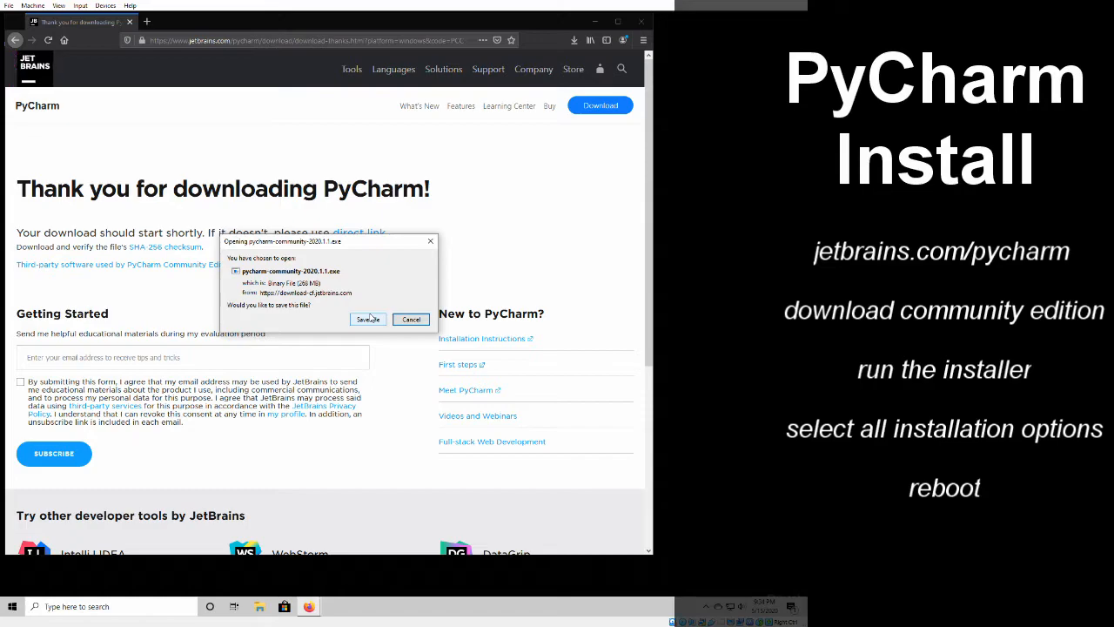
pyautogui.click(371, 320)
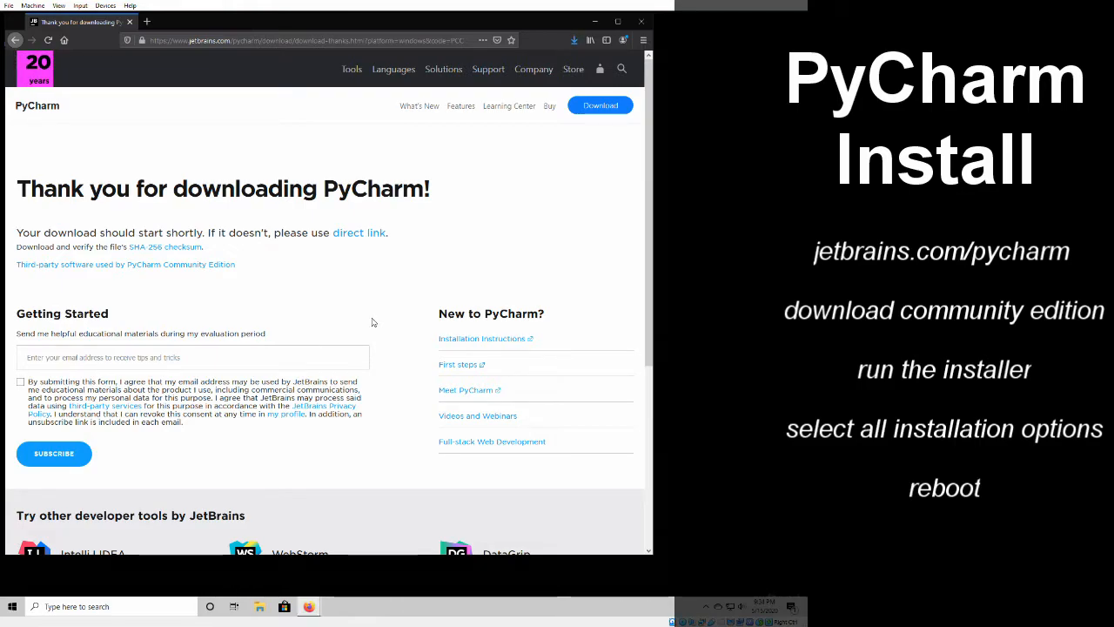
# - Run the downloaded PyCharm Community installer, allow it to change the device, and minimize the browser
pyautogui.click(570, 46)
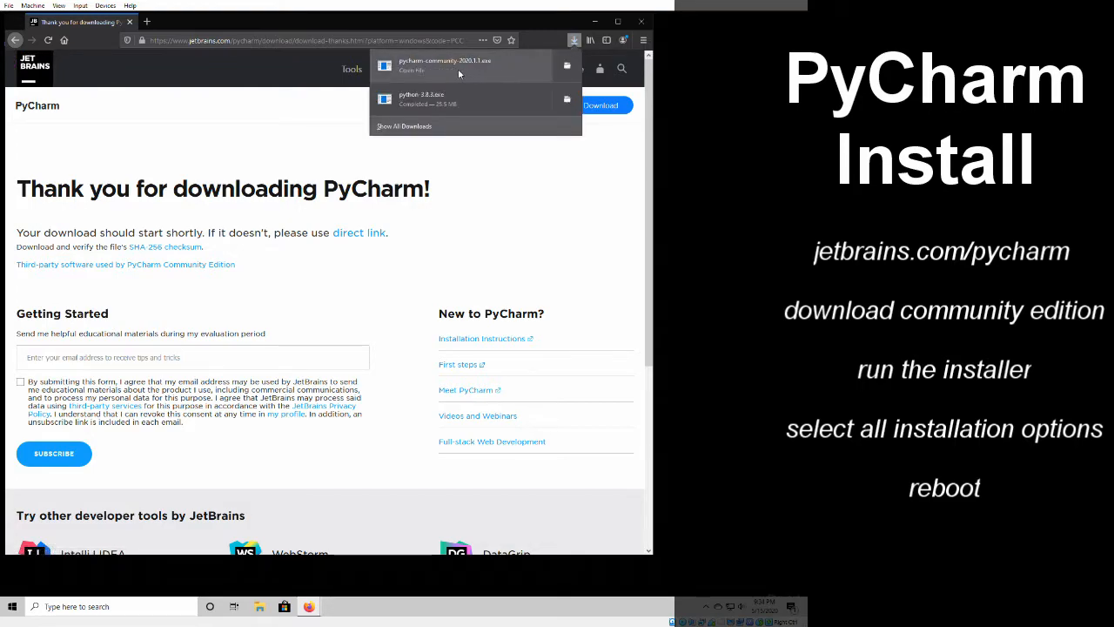
pyautogui.click(390, 72)
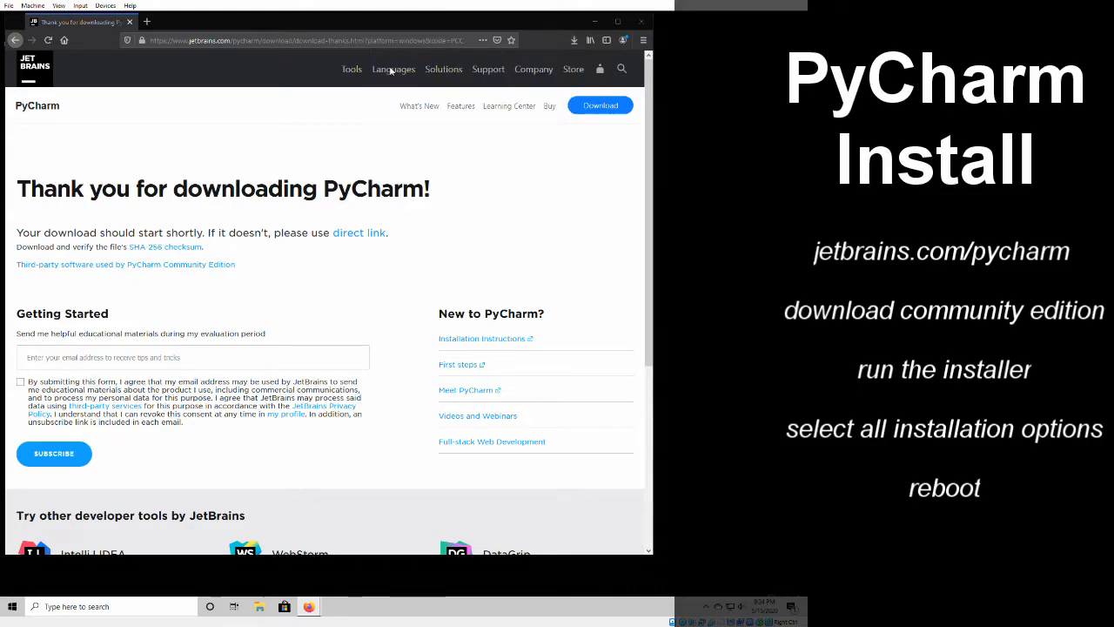
pyautogui.moveTo(392, 70)
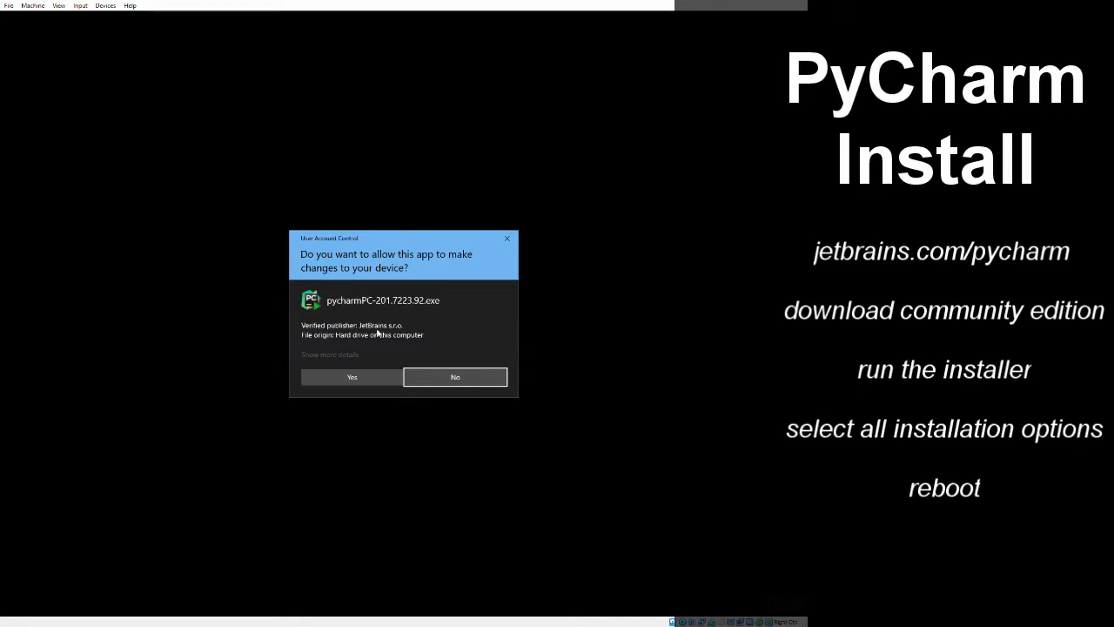
pyautogui.click(367, 376)
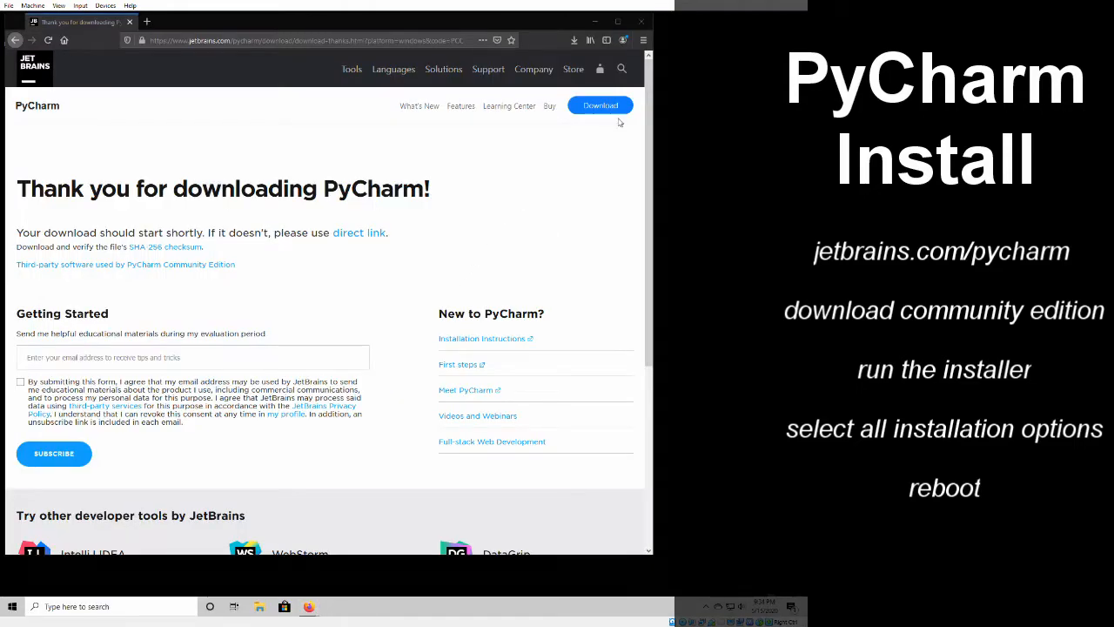
pyautogui.click(595, 21)
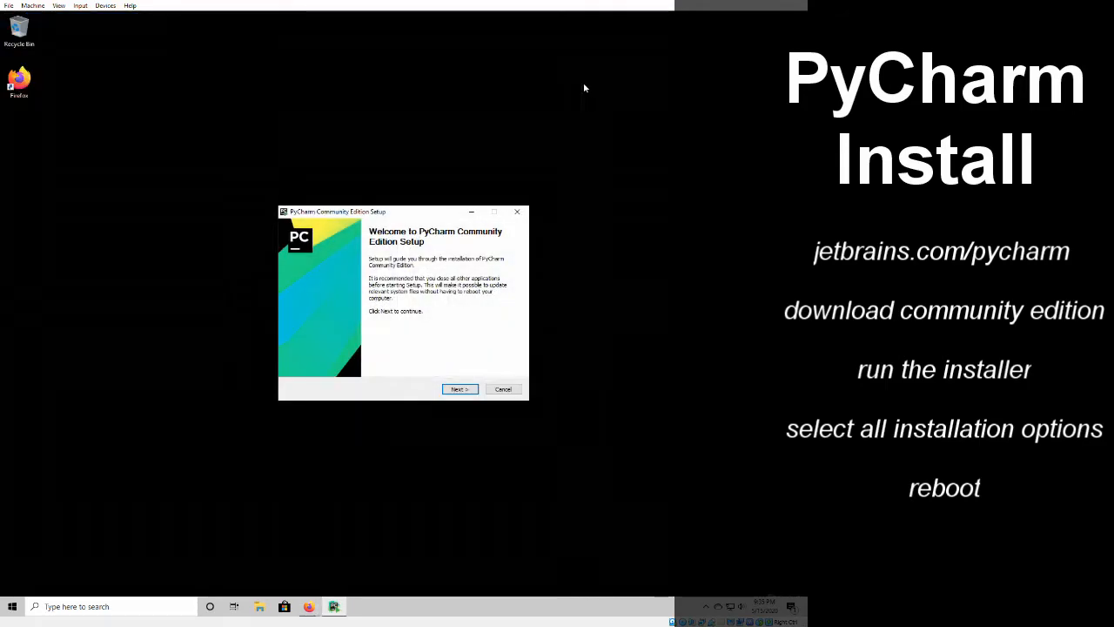
# - Install PyCharm in the default folder with the 64-bit launcher shortcut, PATH entry, "Open Folder as Project" and .py association enabled, keeping the default Start Menu folder
pyautogui.click(460, 389)
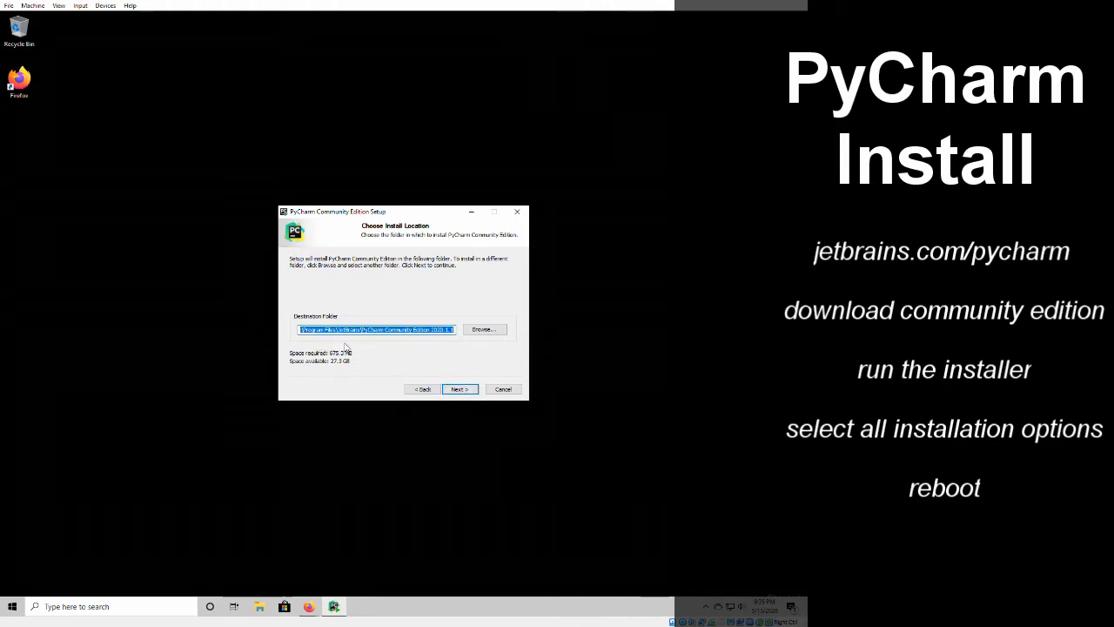
pyautogui.click(461, 389)
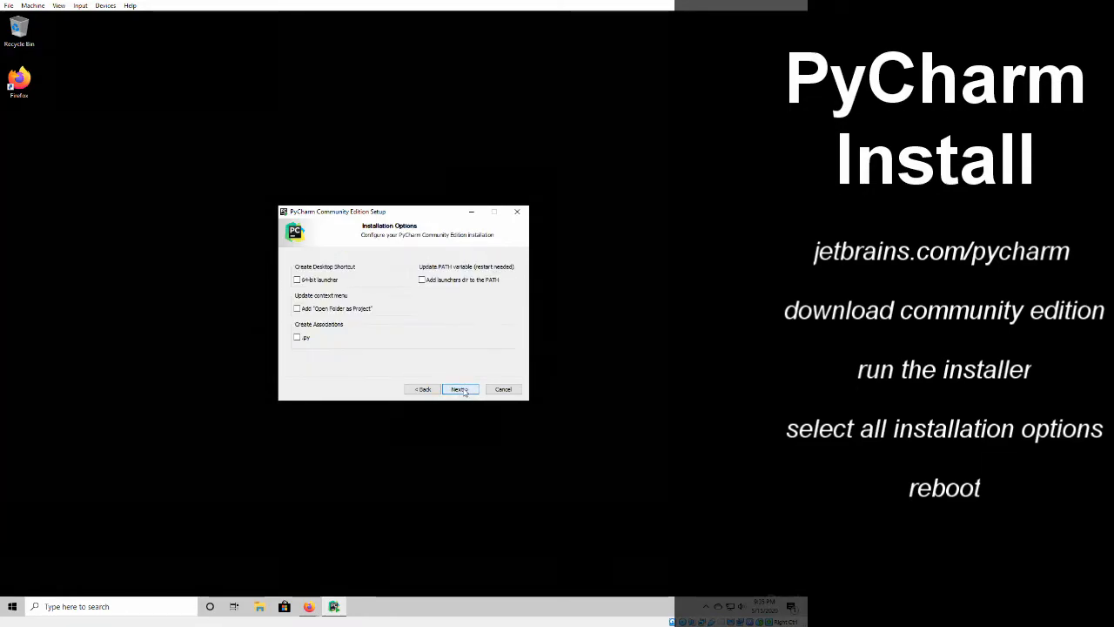
pyautogui.click(315, 282)
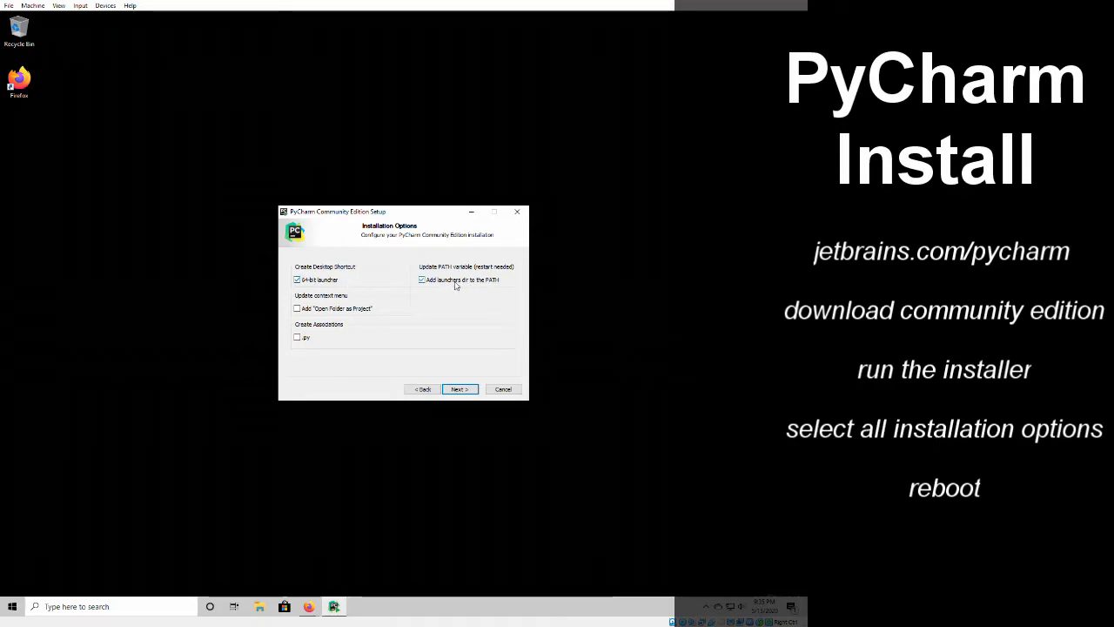
pyautogui.click(342, 310)
pyautogui.click(459, 389)
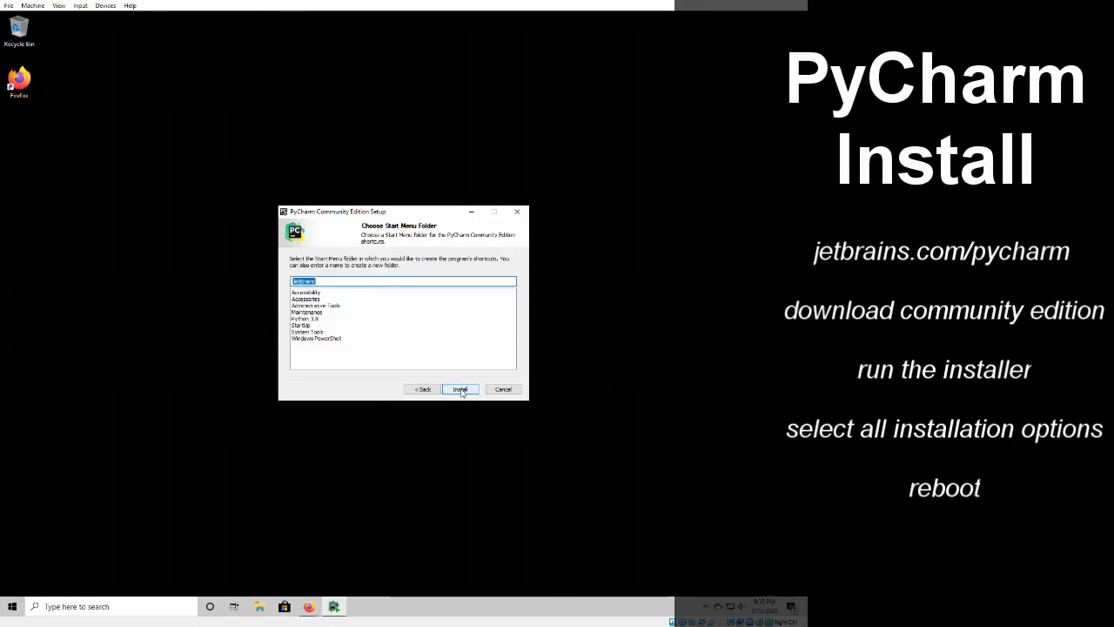
pyautogui.click(460, 389)
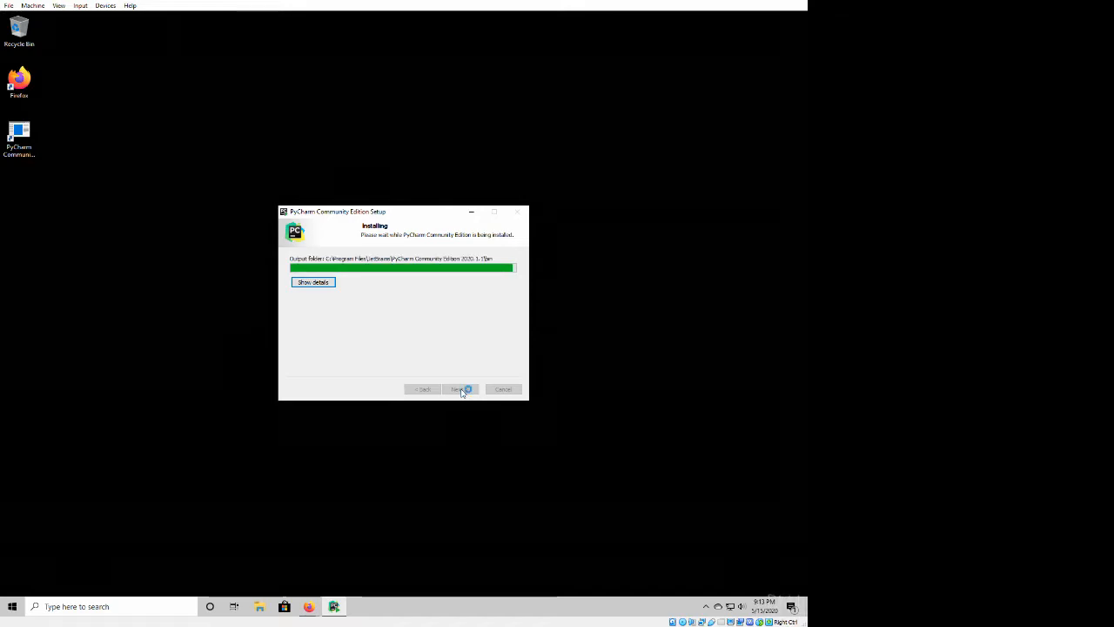
# - Finish the PyCharm setup with an immediate reboot and sign back in to Windows by entering the account password or PIN
pyautogui.click(386, 296)
pyautogui.click(466, 389)
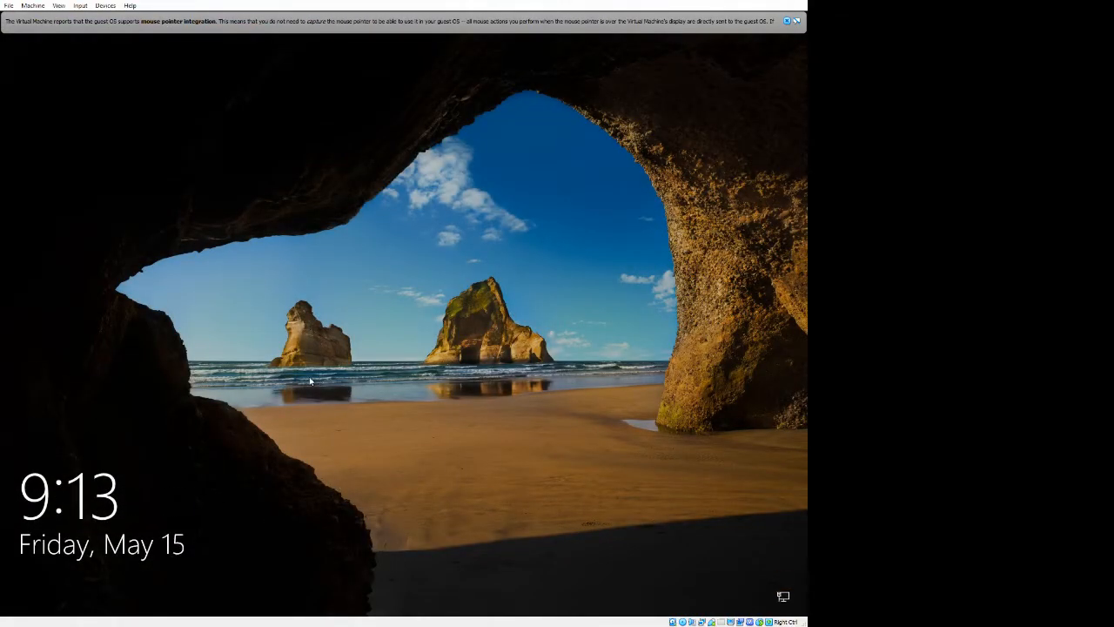
pyautogui.moveTo(310, 376); pyautogui.dragTo(313, 258)
pyautogui.write('••••')
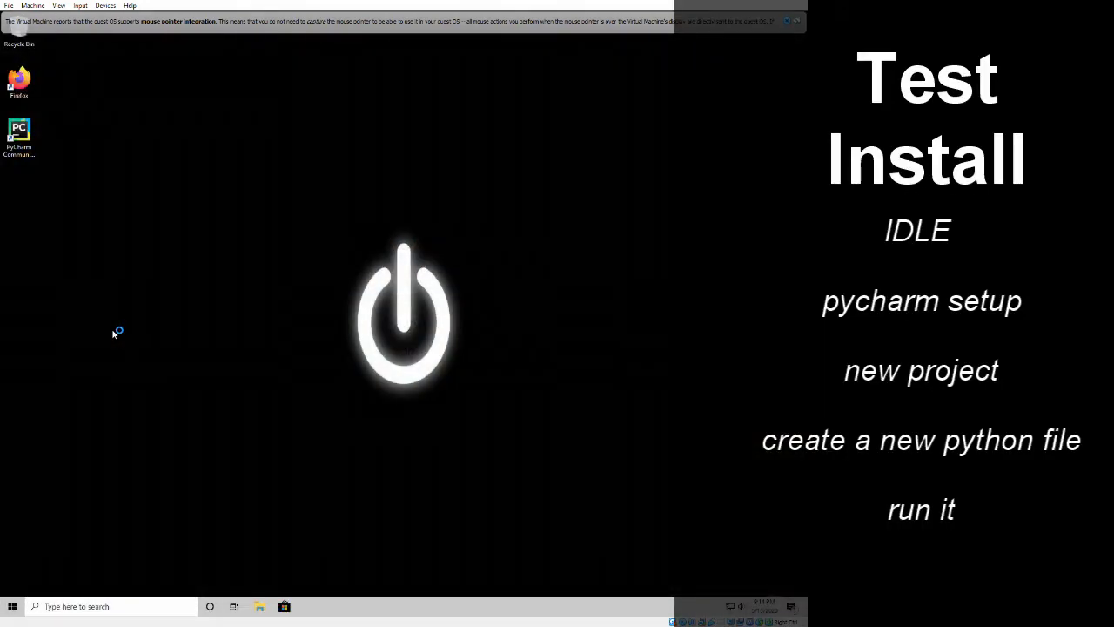
# - Open the IDLE (Python 3.8 32-bit) shell and dismiss the virtual machine's mouse pointer integration notice
pyautogui.click(13, 609)
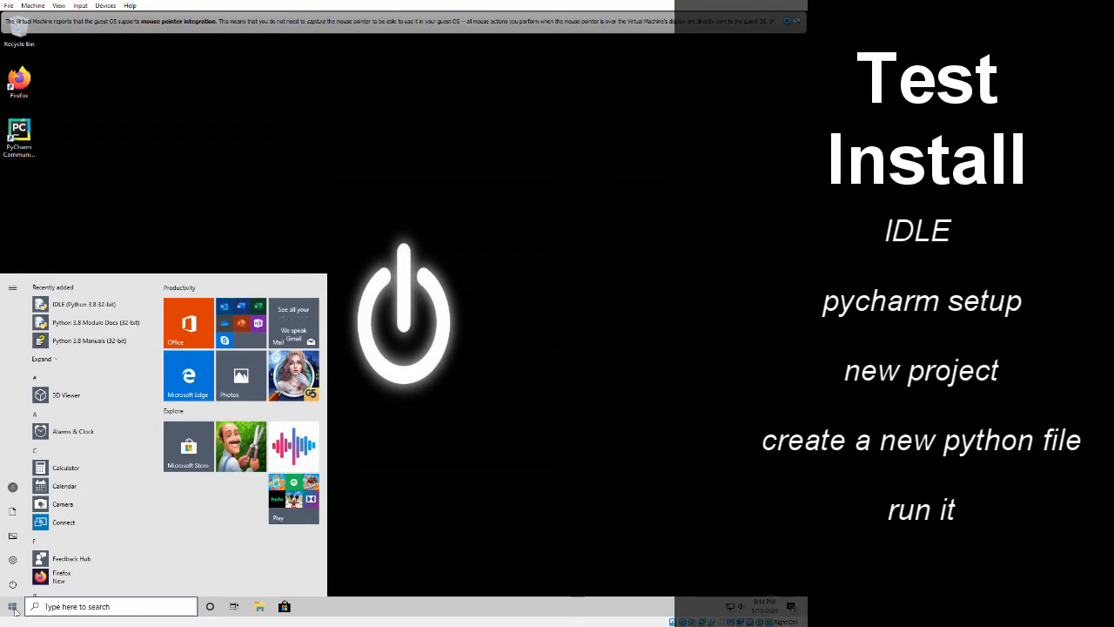
pyautogui.click(117, 306)
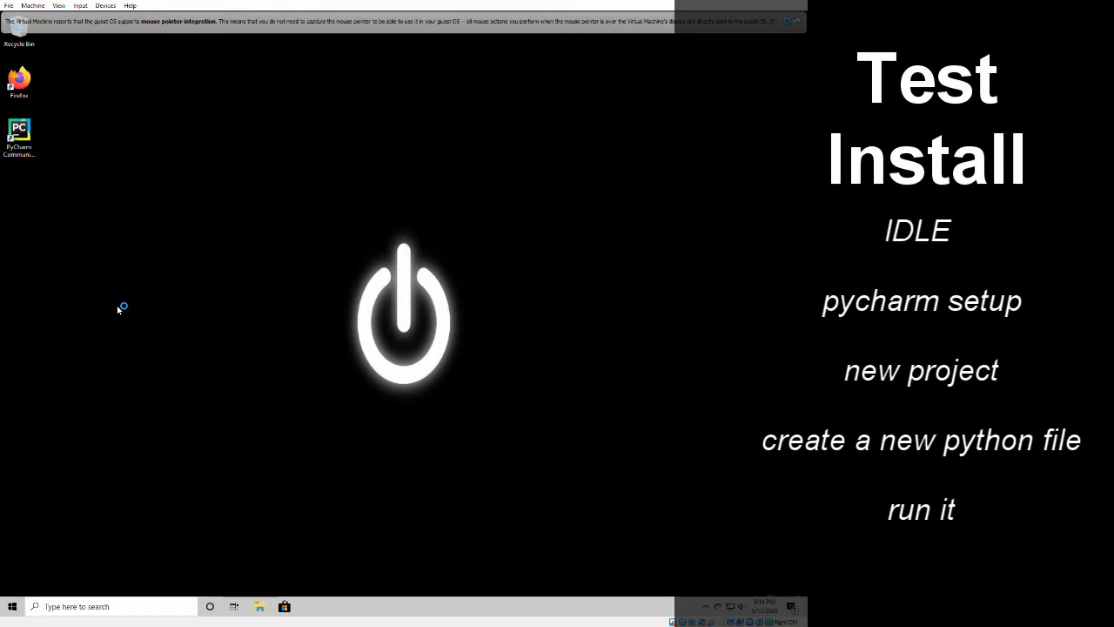
pyautogui.click(785, 21)
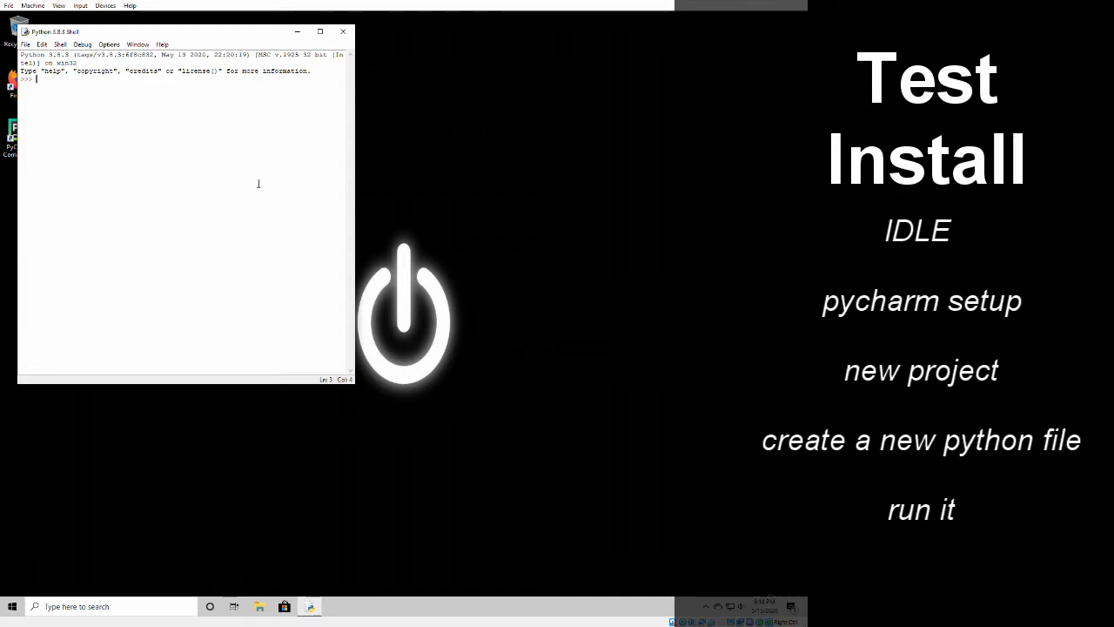
# - Run print("Hey, this works") in the Python 3.8.3 Shell and close the shell window
pyautogui.write('print')
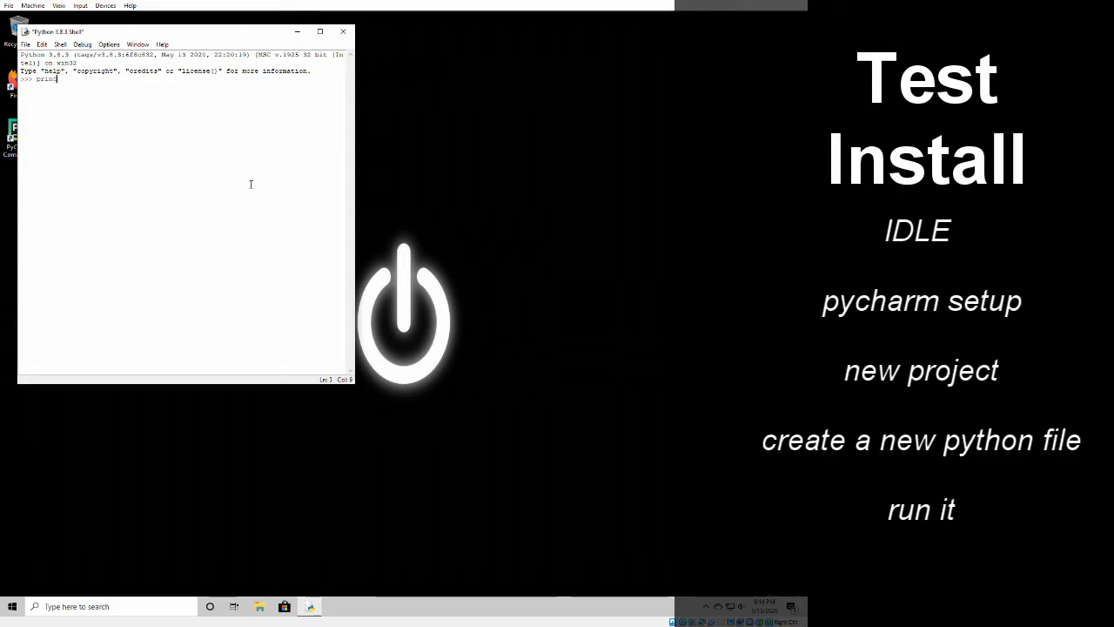
pyautogui.write('("')
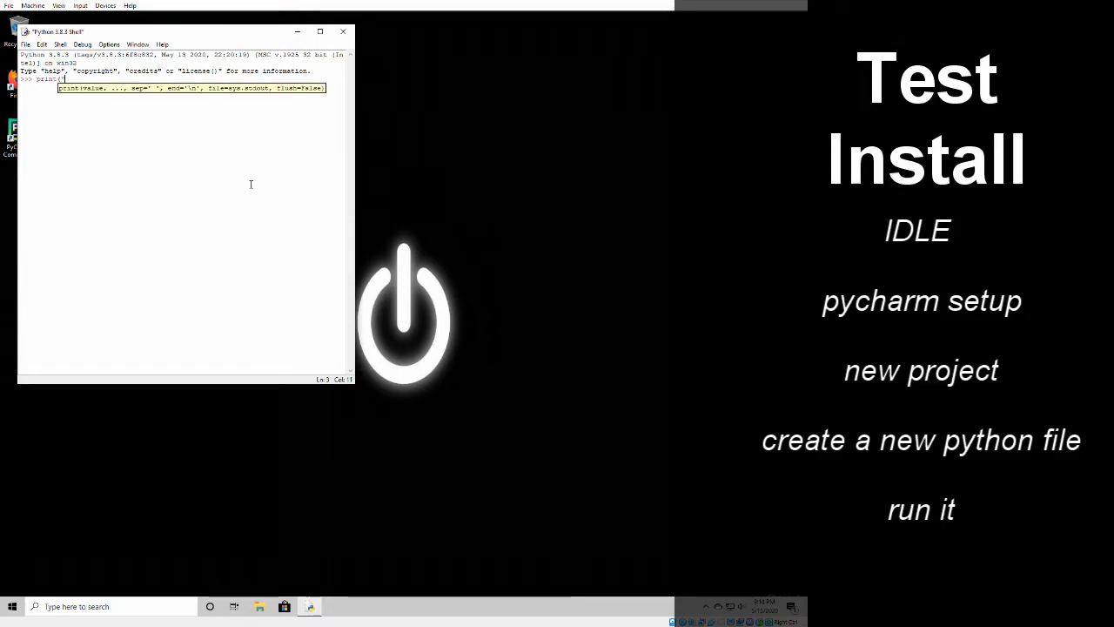
pyautogui.write('Hey, this works")')
pyautogui.press('Return')
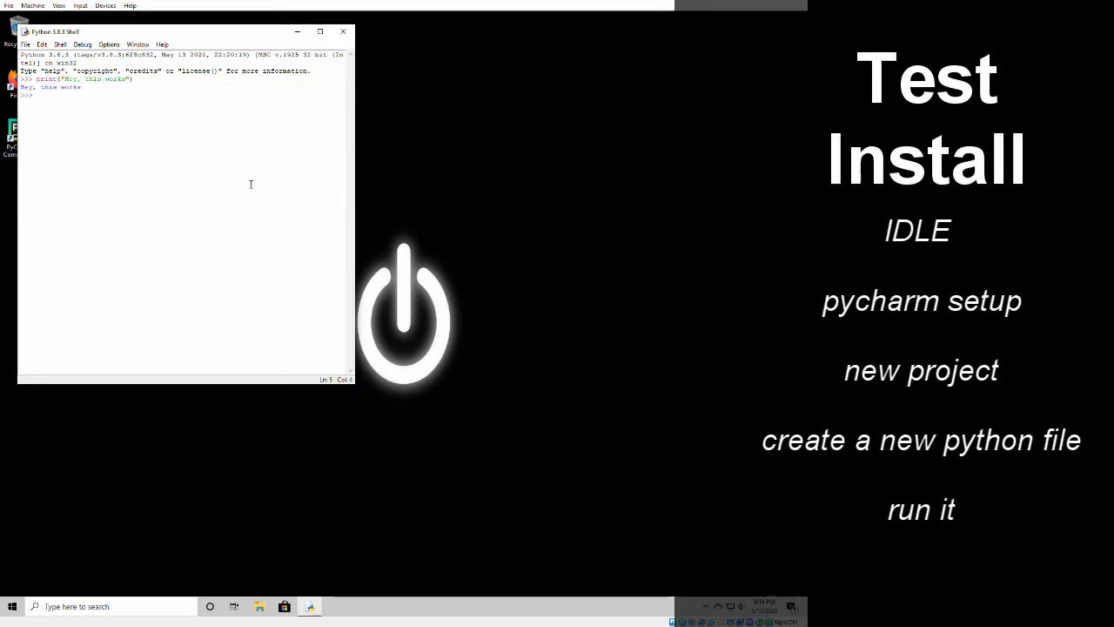
pyautogui.click(343, 32)
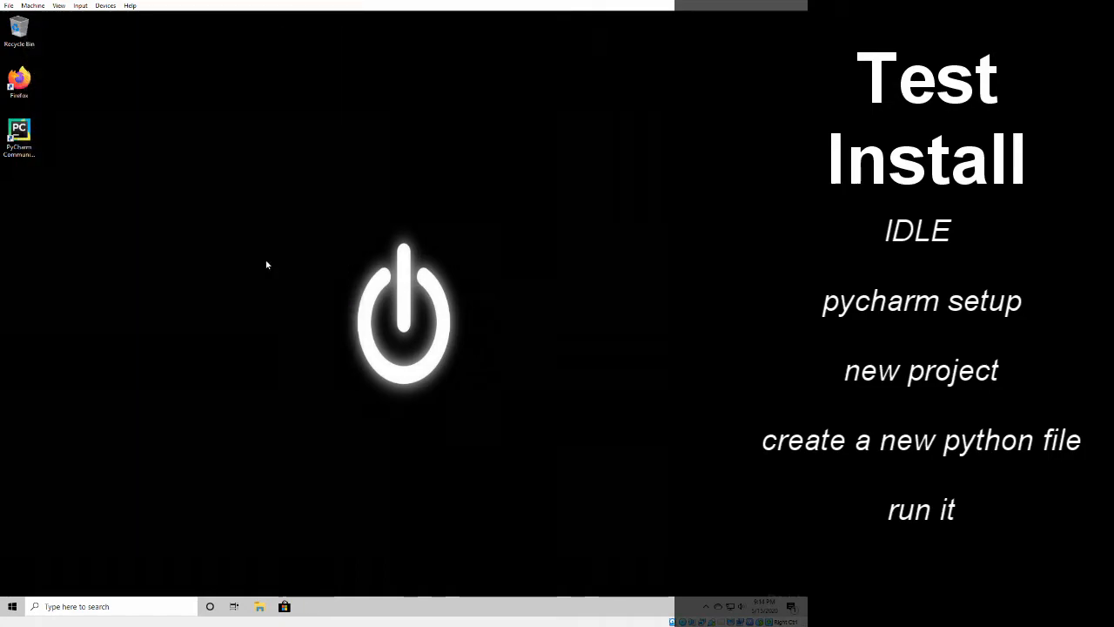
# - Search Windows for "pych" and launch PyCharm Community Edition 2020.1.1
pyautogui.click(19, 604)
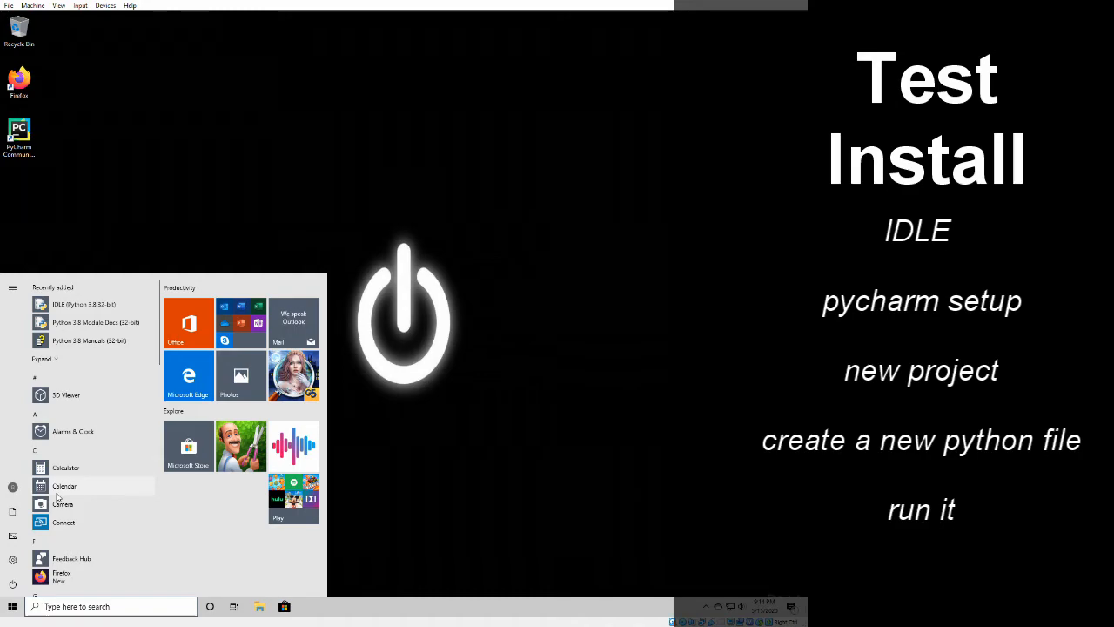
pyautogui.write('pych')
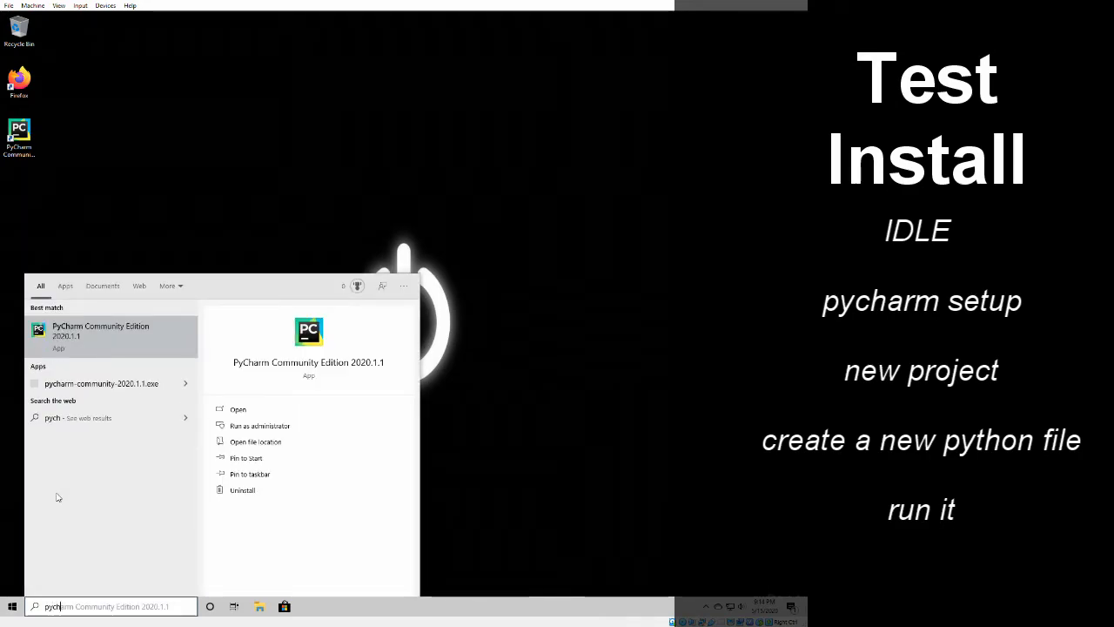
pyautogui.press('Return')
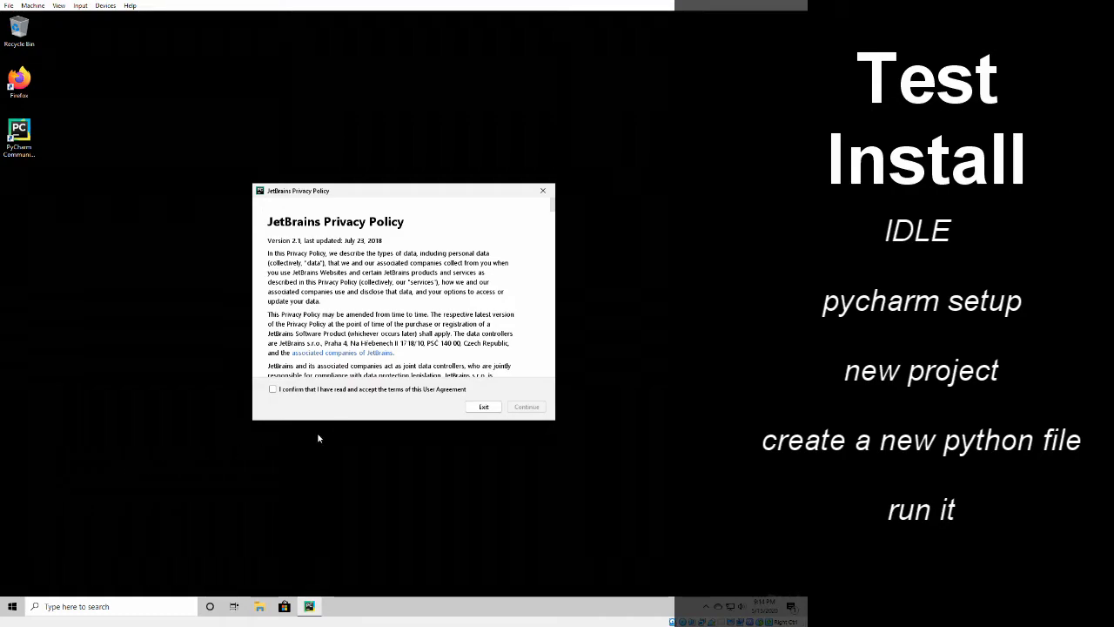
# - Complete PyCharm's first-run setup: accept the user agreement, decline sending anonymous statistics, and skip the remaining customization with defaults
pyautogui.click(352, 391)
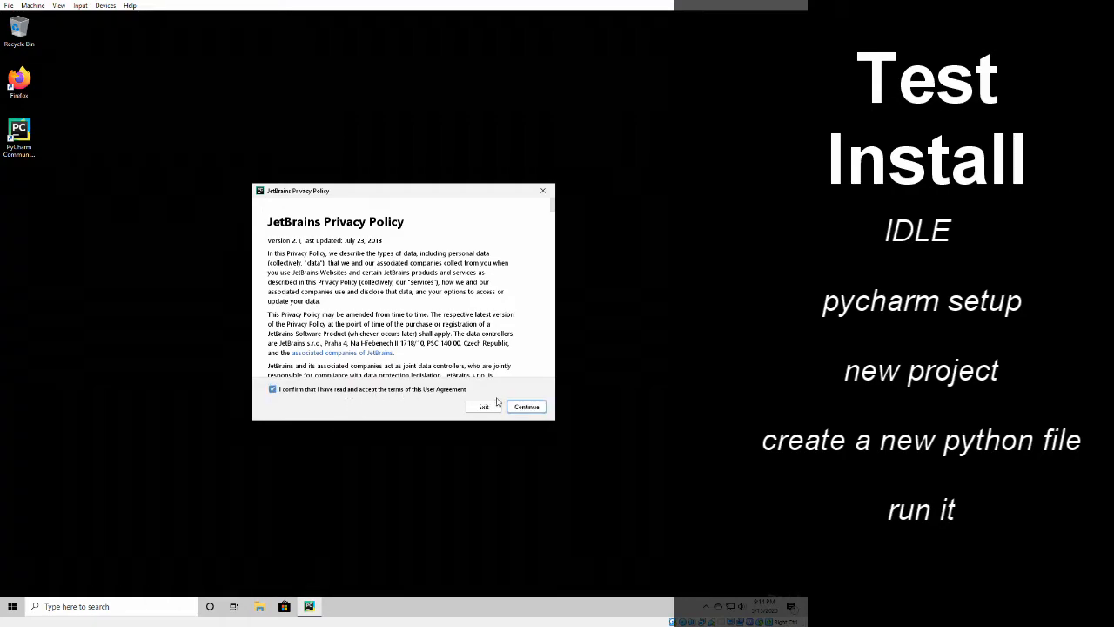
pyautogui.click(525, 407)
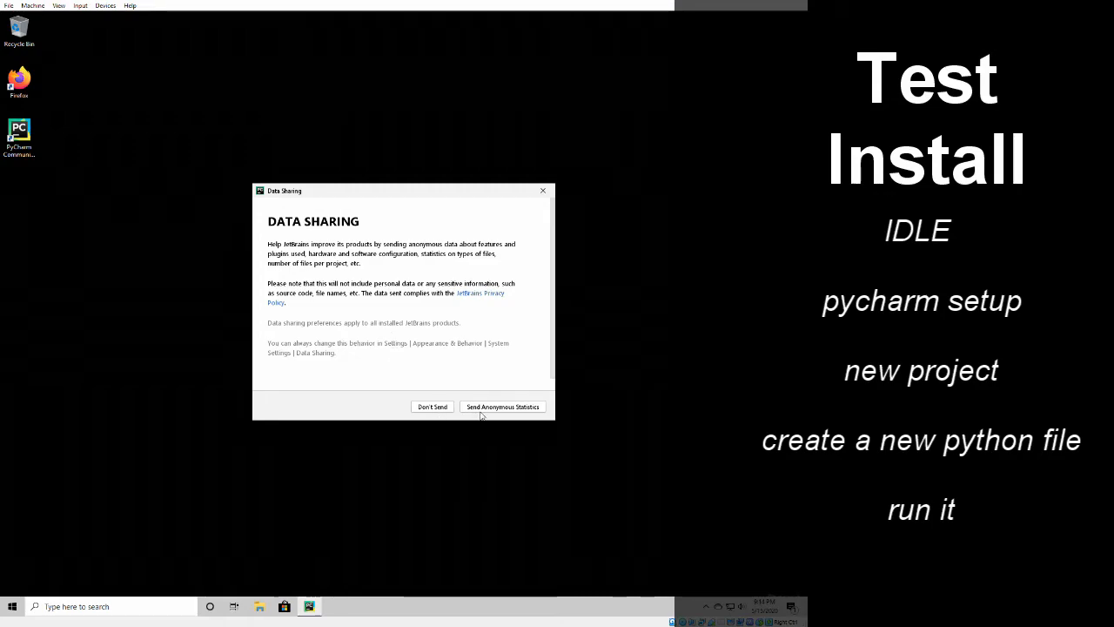
pyautogui.click(442, 411)
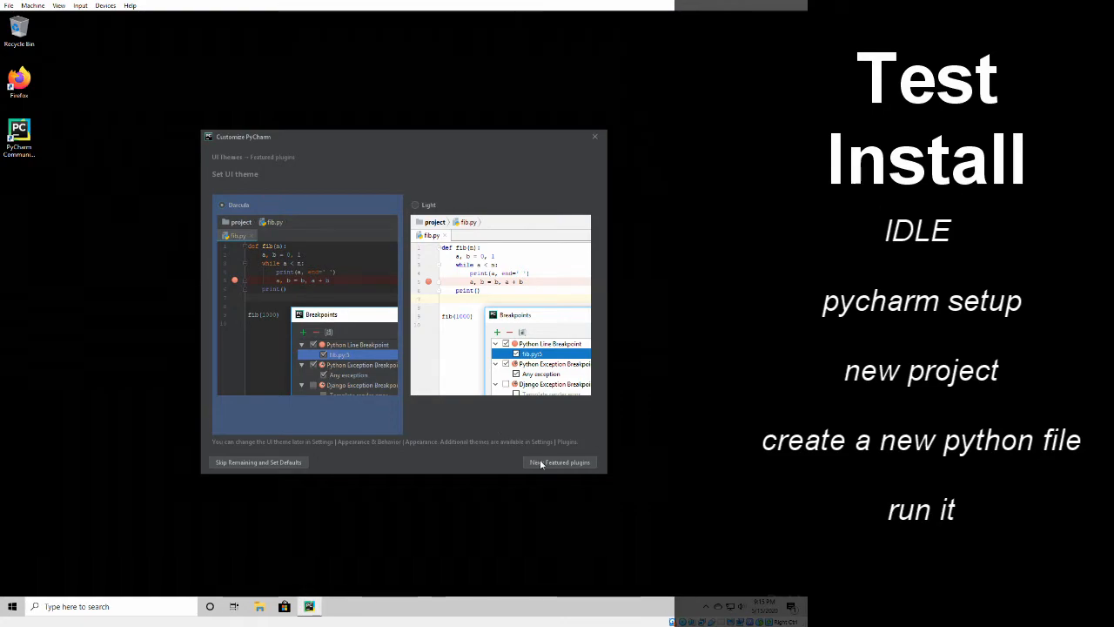
pyautogui.click(255, 464)
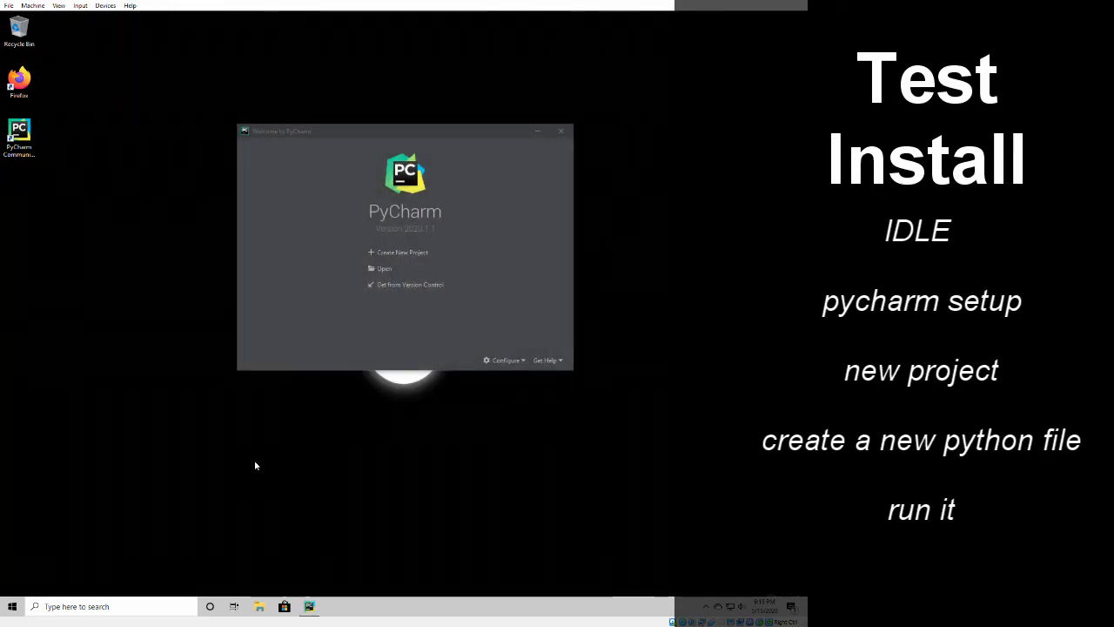
# - Create a project named hello_world with a new Virtualenv environment and close the Tip of the Day
pyautogui.click(411, 258)
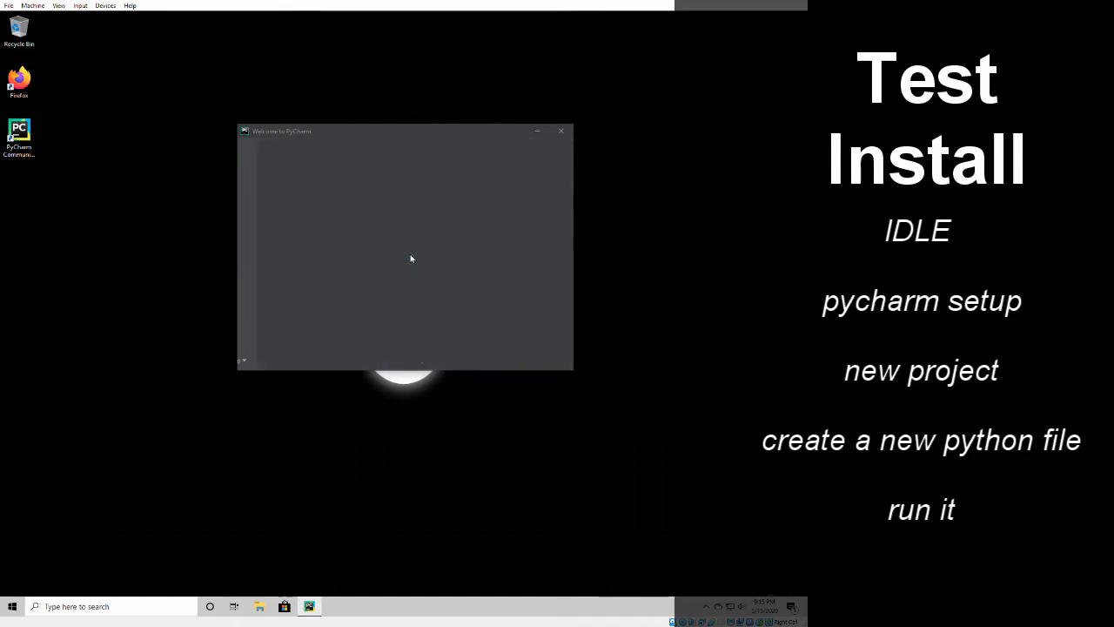
pyautogui.write('harmProjects\\hello_world')
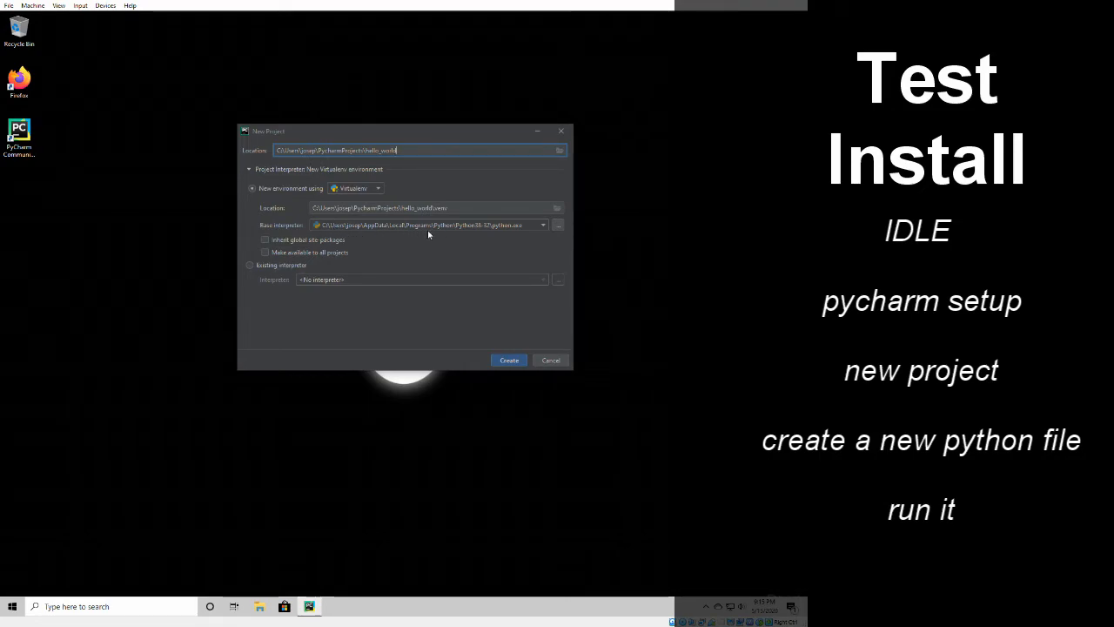
pyautogui.click(508, 360)
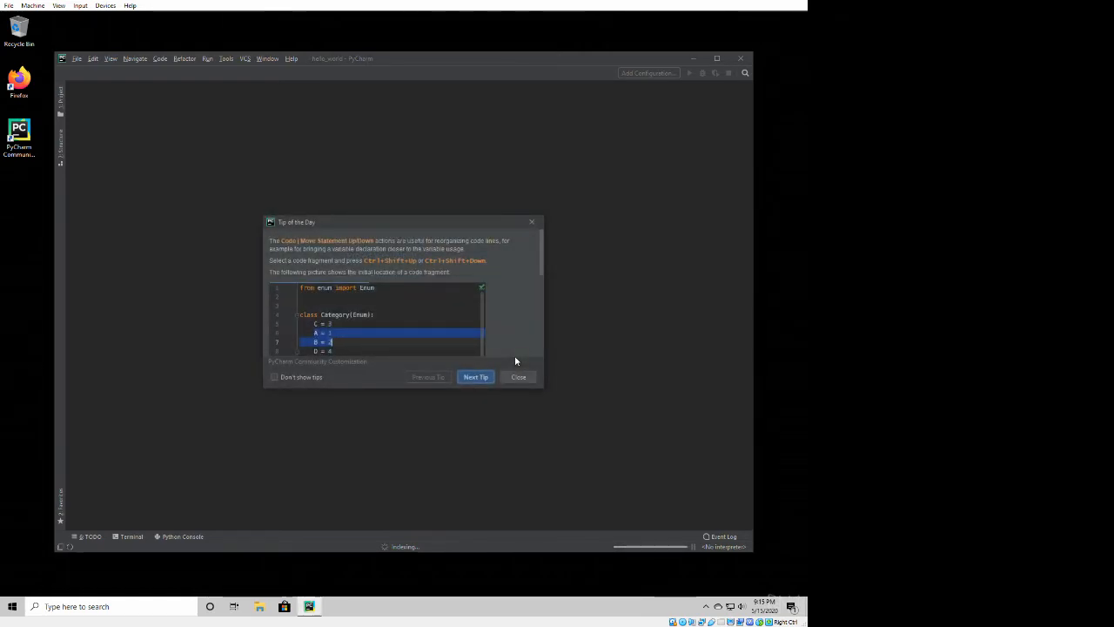
pyautogui.click(511, 376)
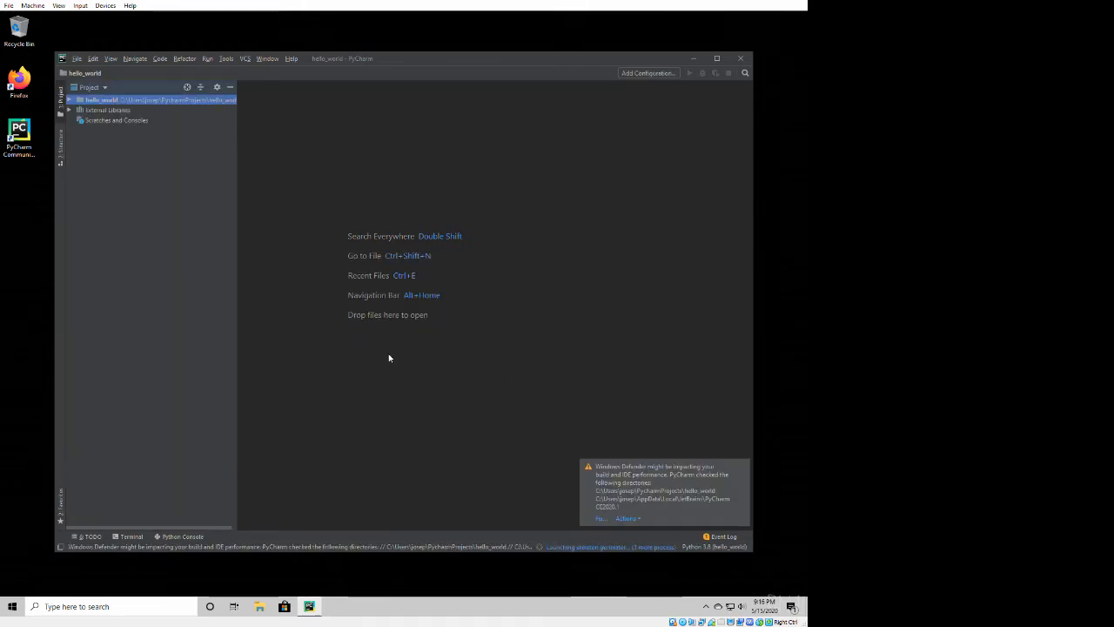
# - Apply the suggested Windows Defender fix for the project and PyCharm directories
pyautogui.click(601, 519)
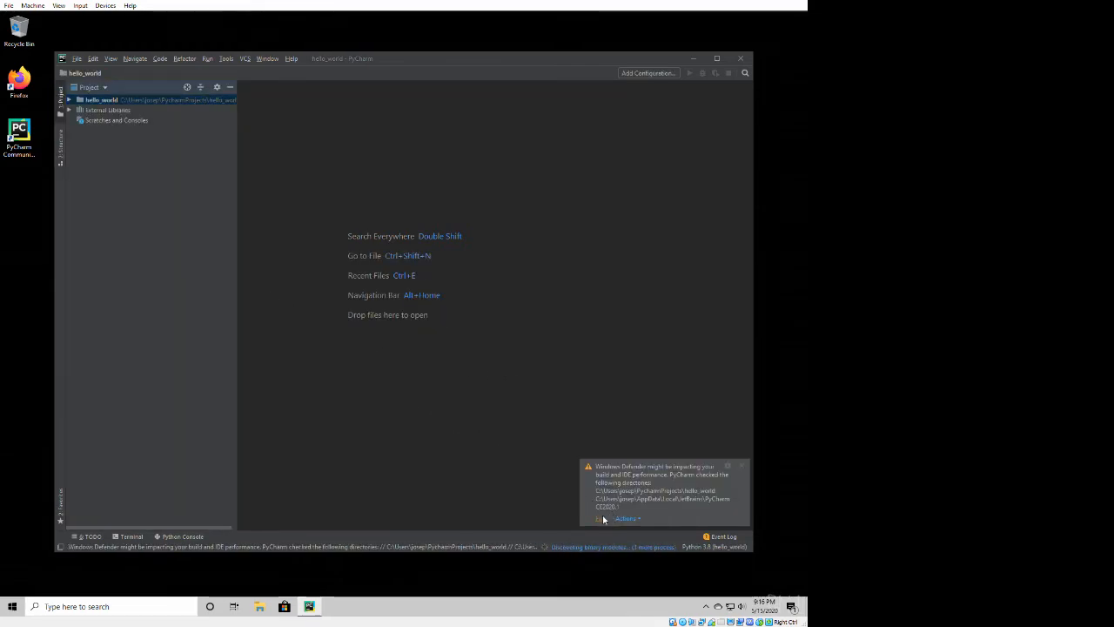
pyautogui.click(356, 326)
pyautogui.click(372, 380)
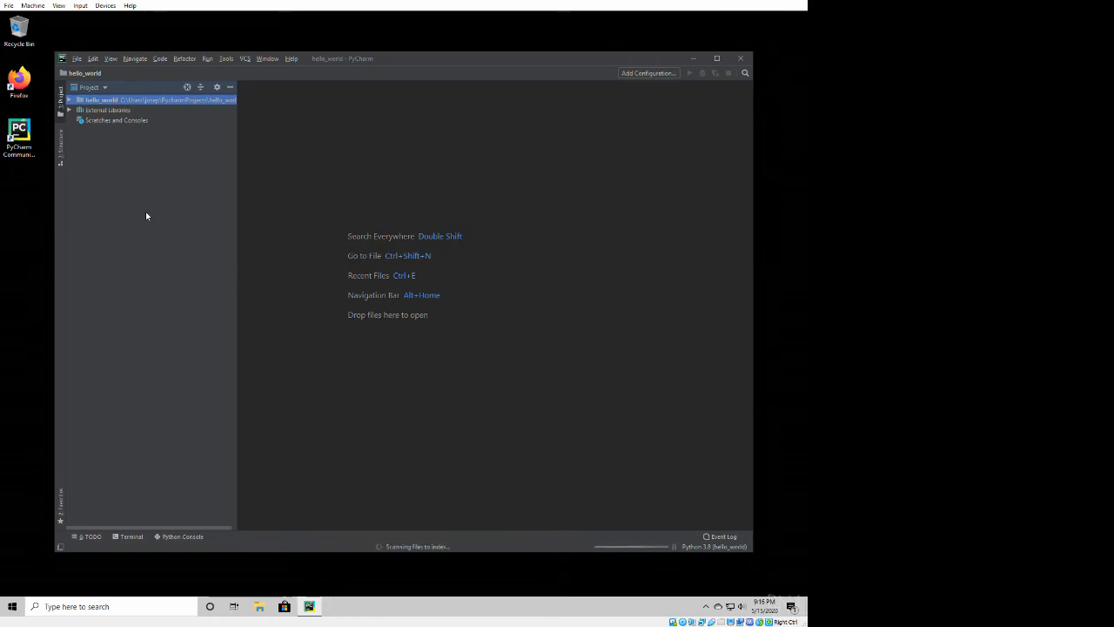
# - Expand the hello_world project folder and create a new Python file named hello_world in it
pyautogui.click(66, 102)
pyautogui.click(61, 101)
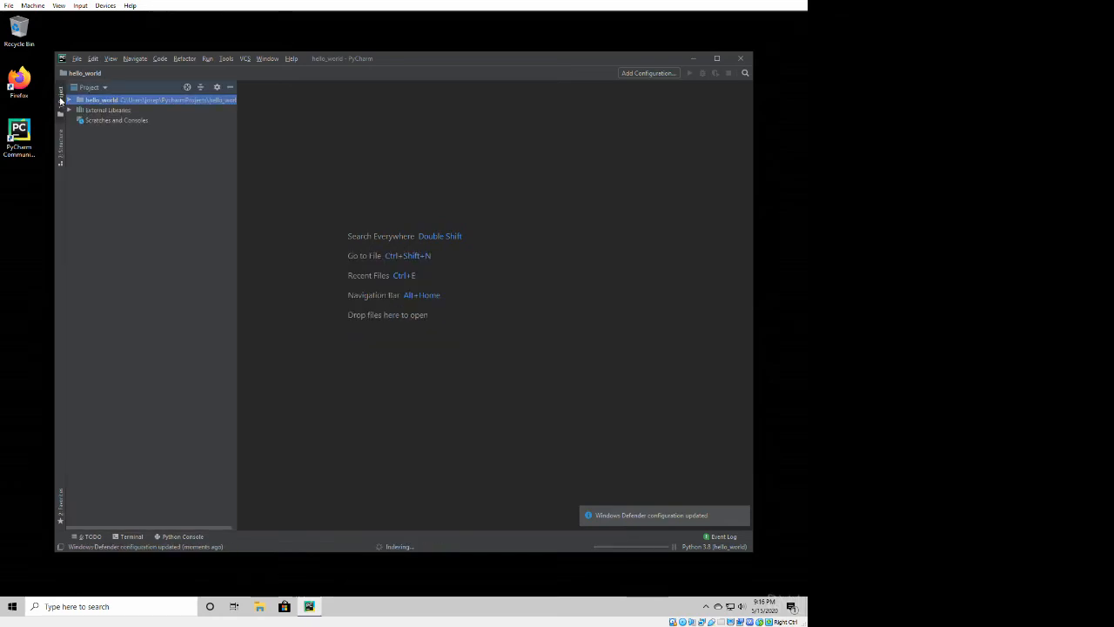
pyautogui.click(69, 101)
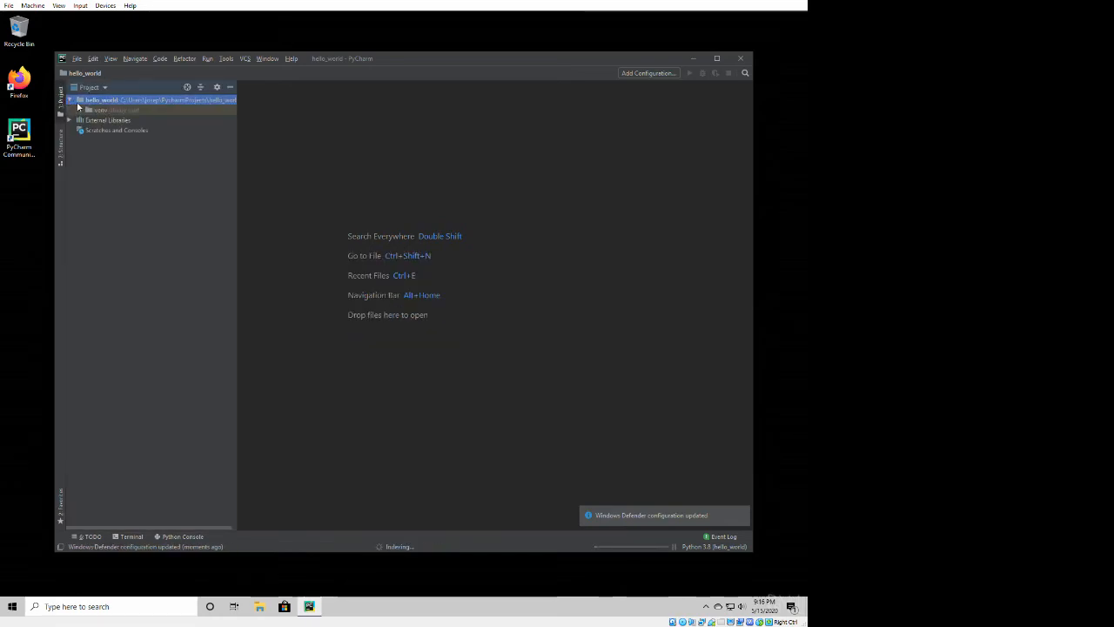
pyautogui.rightClick(80, 102)
pyautogui.moveTo(98, 105)
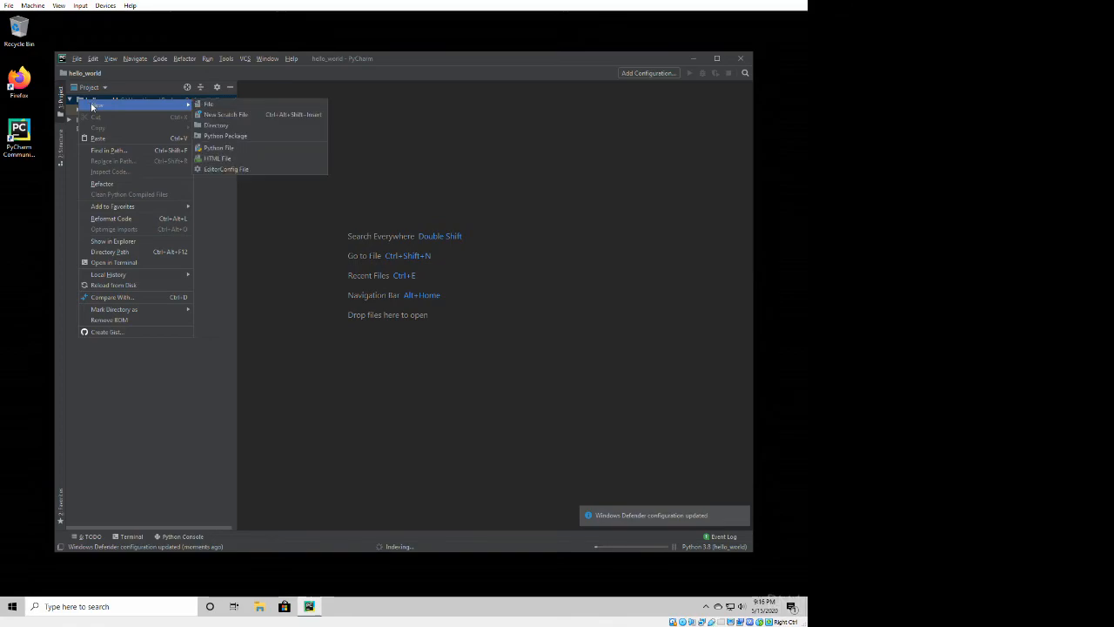
pyautogui.click(237, 149)
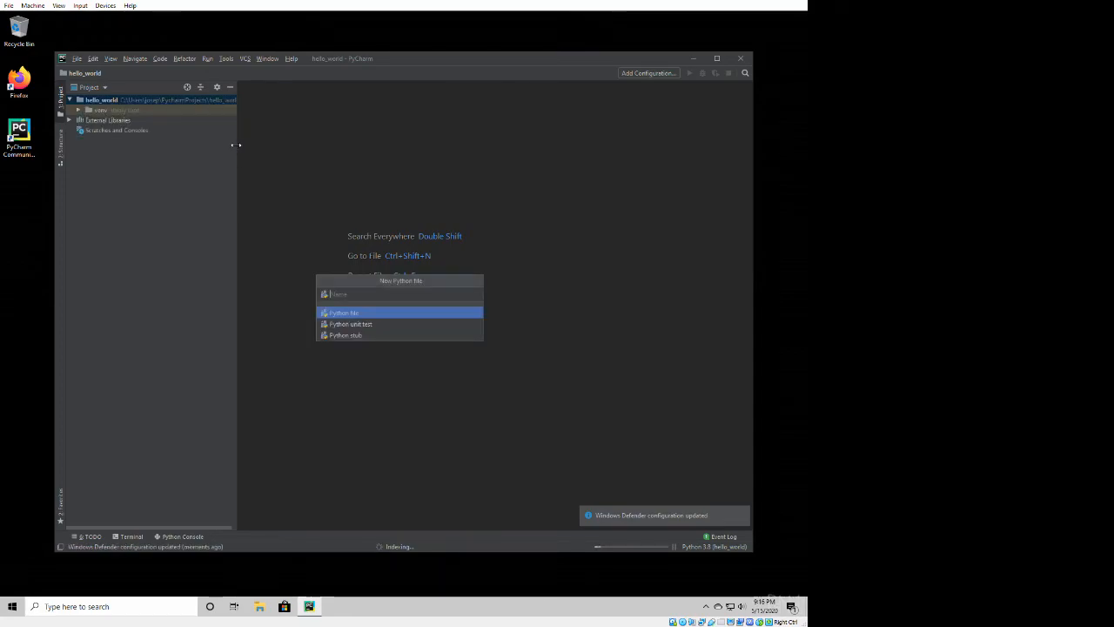
pyautogui.write('hellow_')
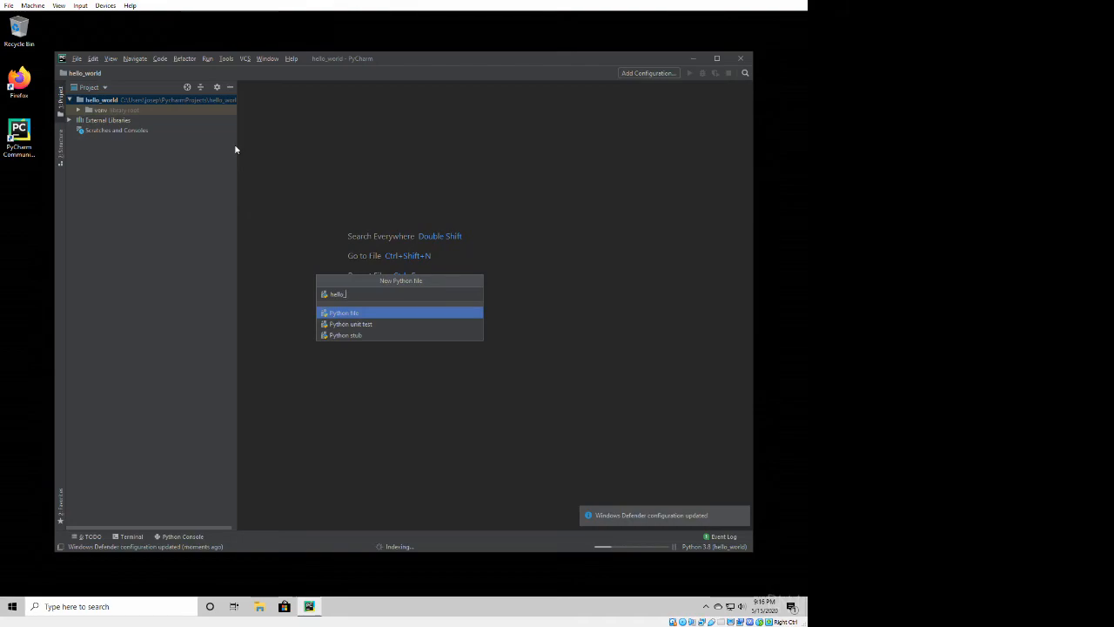
pyautogui.write('world')
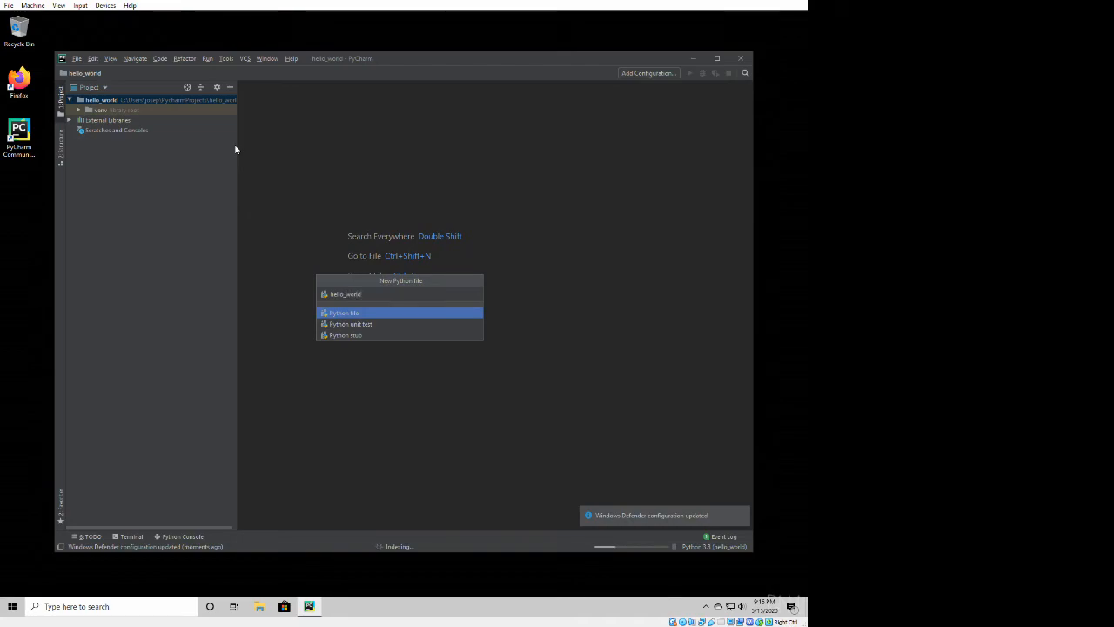
pyautogui.press('Return')
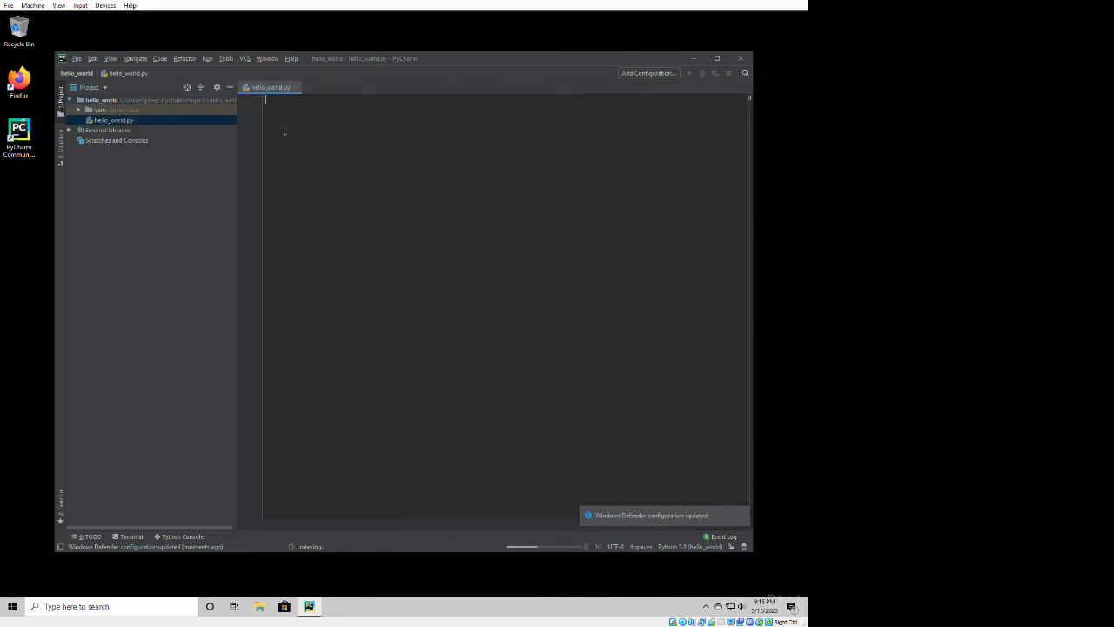
# - Write print("Hello world") on the first line of hello_world.py
pyautogui.write('print("Hello world")')
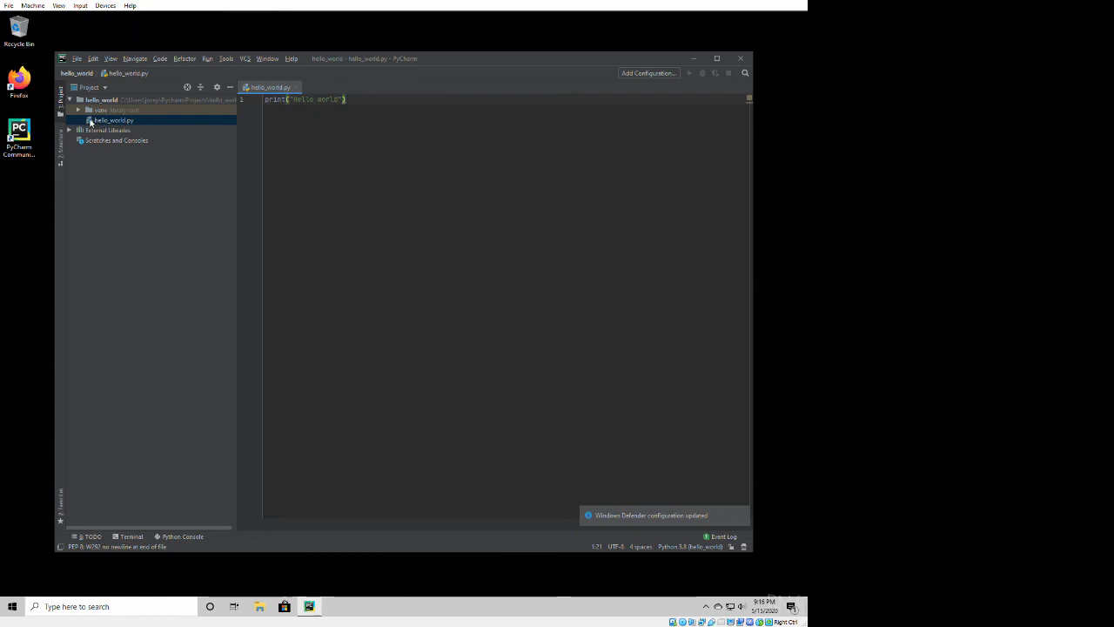
# - Run hello_world.py and compare the printed output line with the string in the code by highlighting both
pyautogui.rightClick(90, 120)
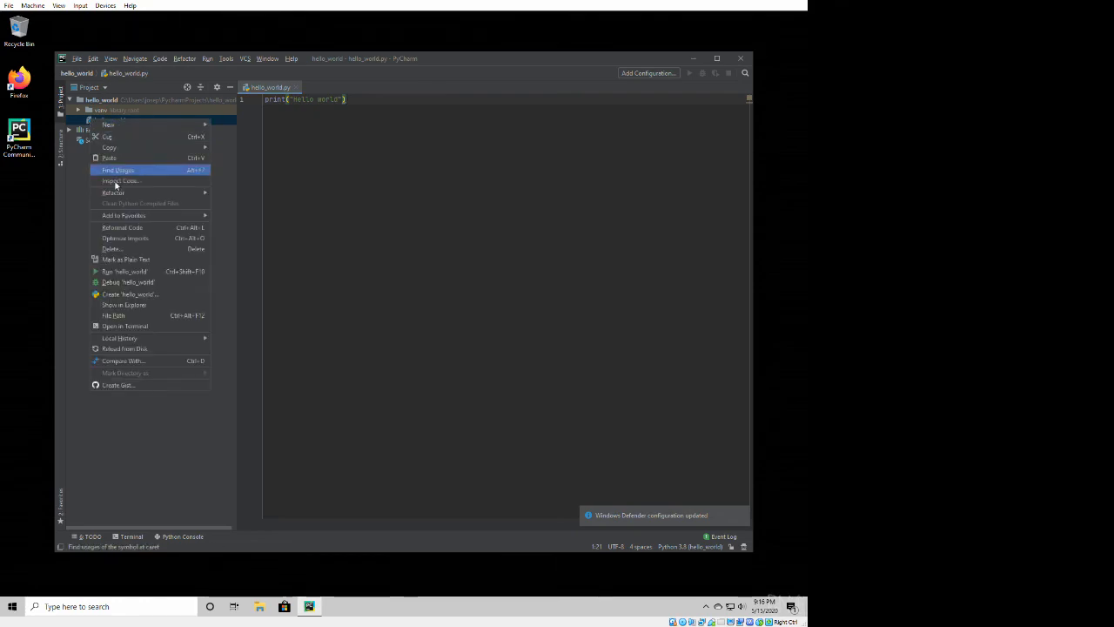
pyautogui.click(120, 271)
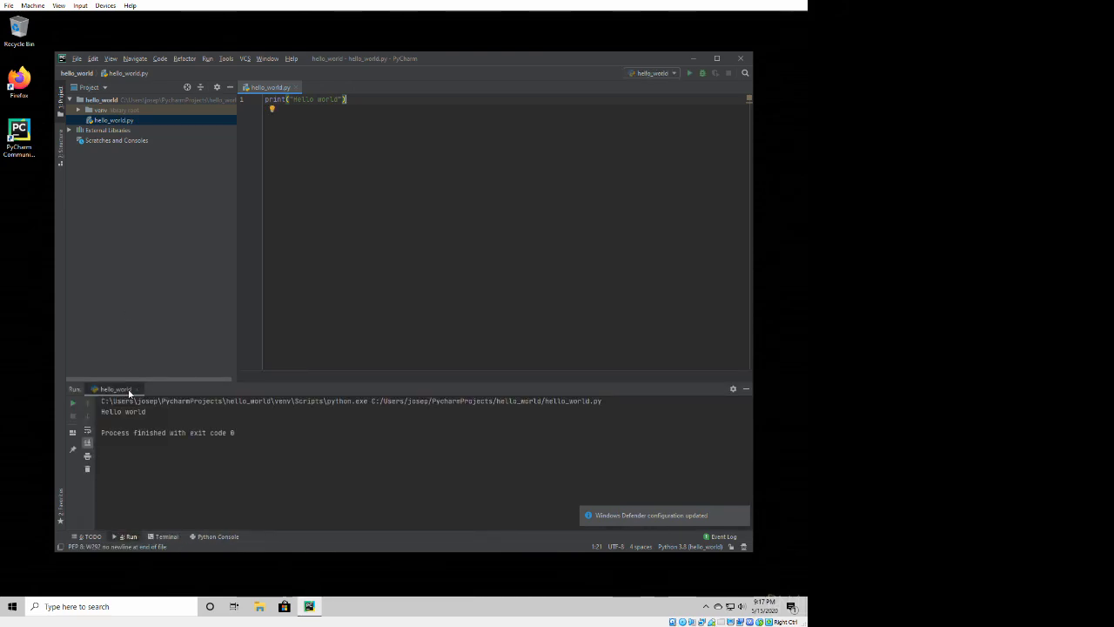
pyautogui.moveTo(145, 412); pyautogui.dragTo(102, 412)
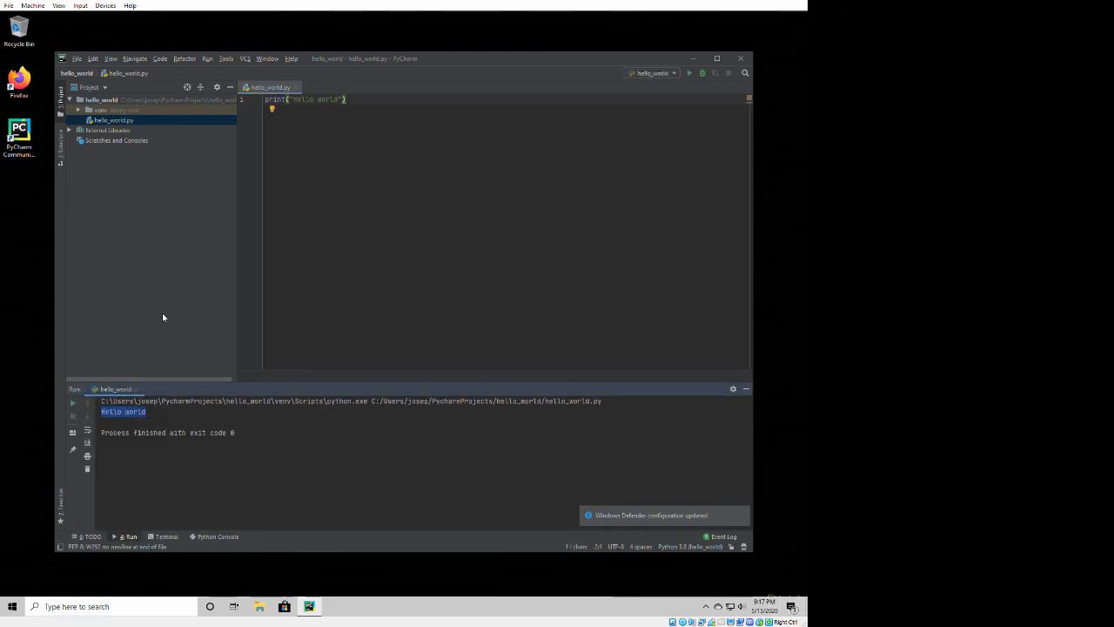
pyautogui.moveTo(293, 99); pyautogui.dragTo(337, 99)
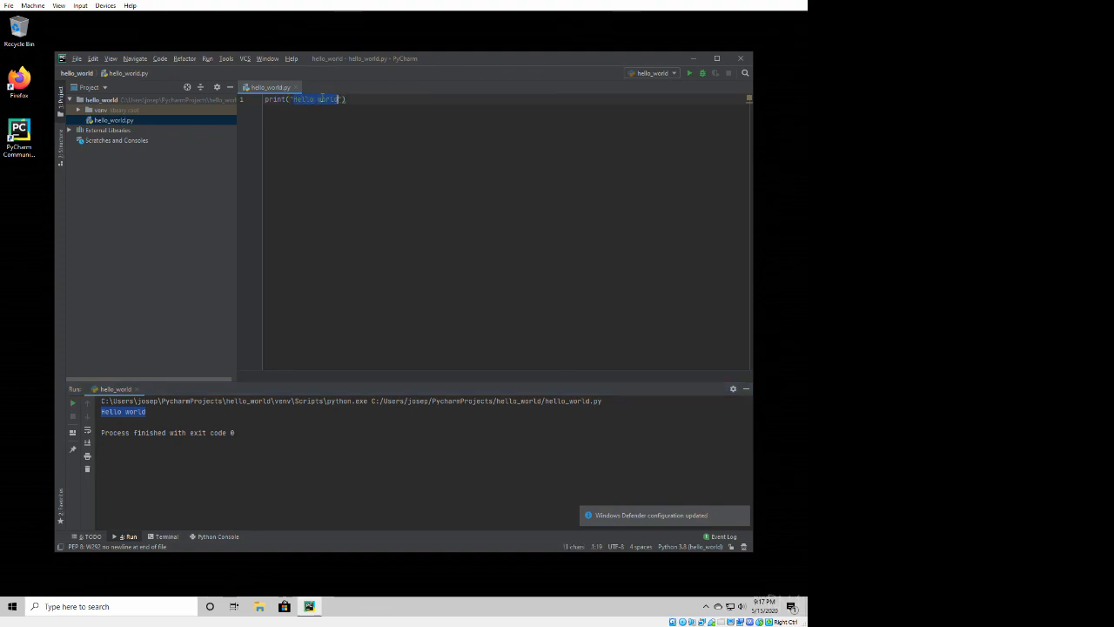
pyautogui.click(373, 102)
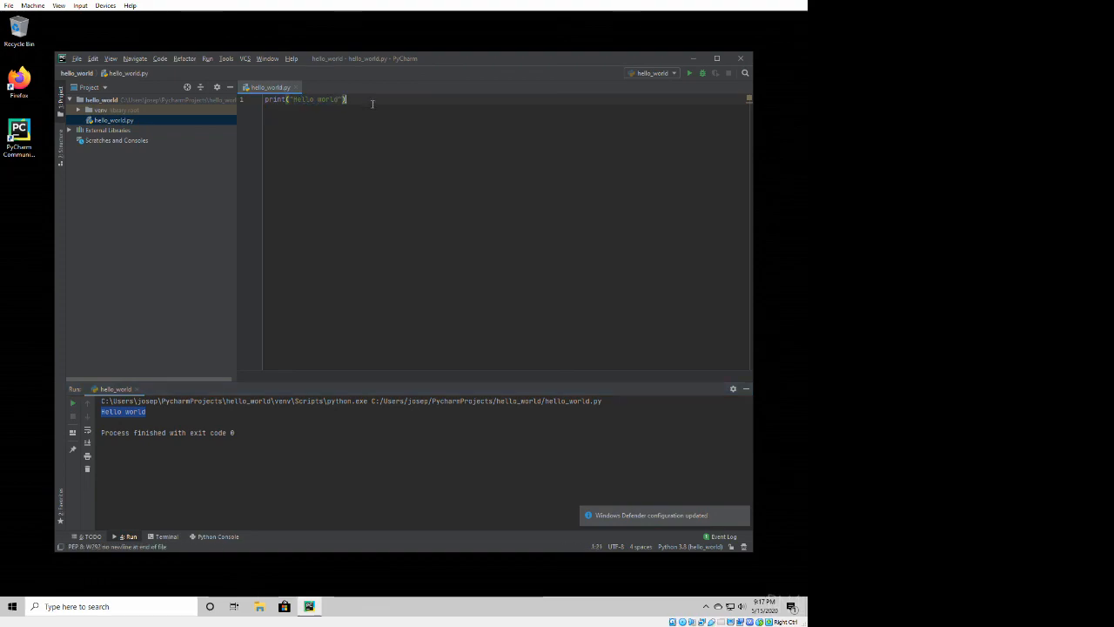